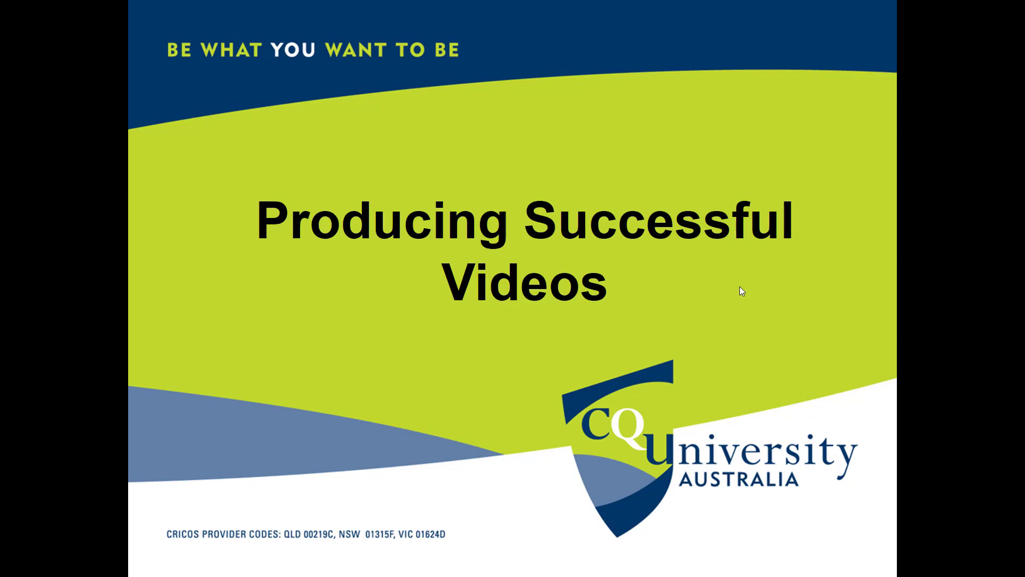
- Present the slides from the title slide through to the Important tips slide on structuring a video, and end the slide show
{"action": "left_click", "coordinate": [740, 286]}
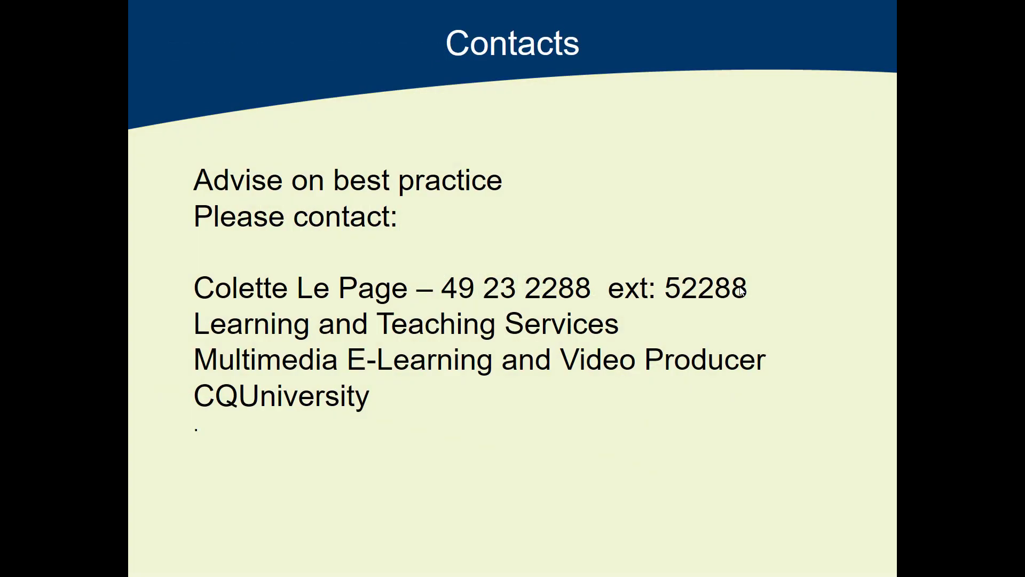
{"action": "left_click", "coordinate": [740, 289]}
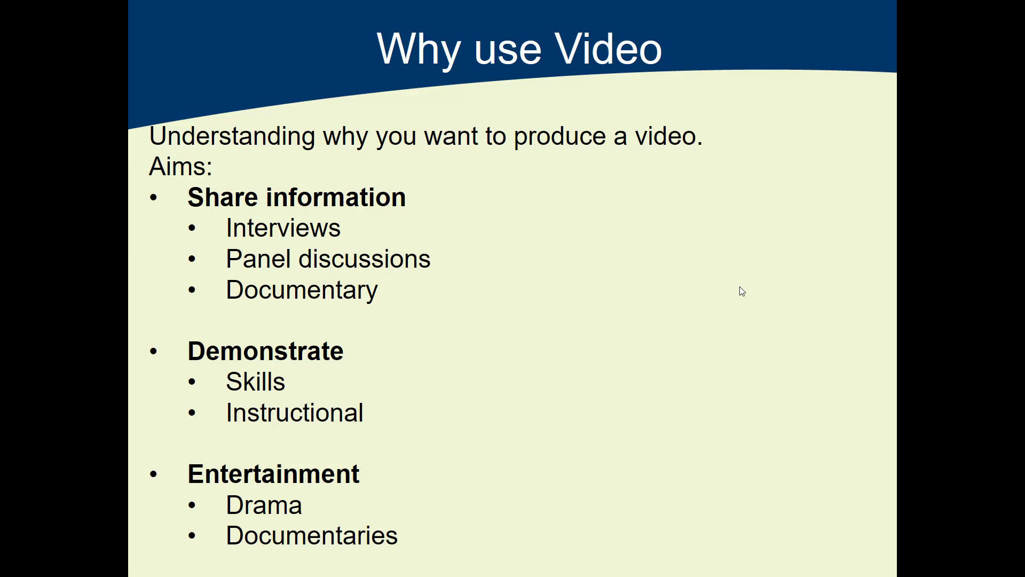
{"action": "left_click", "coordinate": [742, 291]}
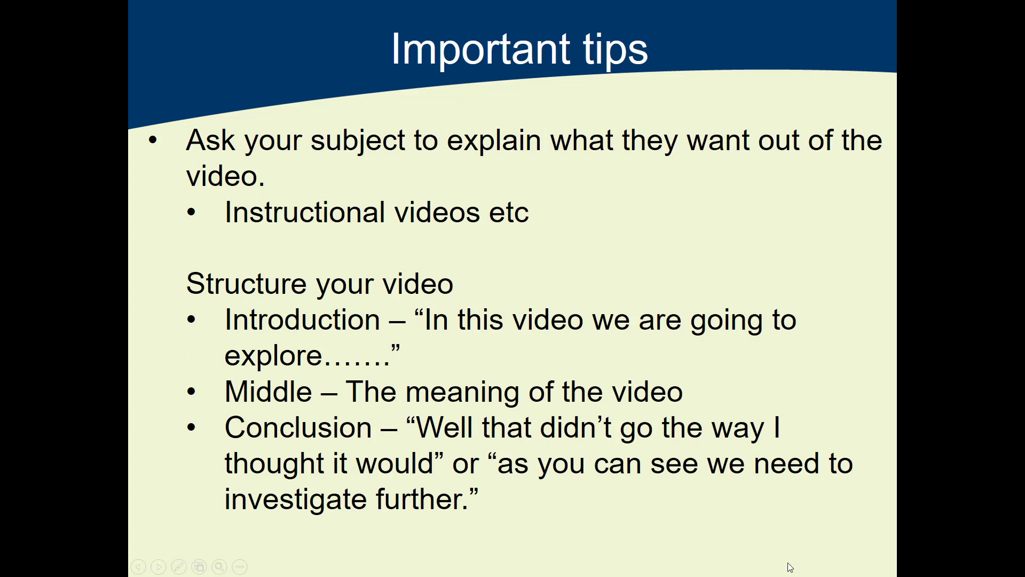
{"action": "key", "text": "Escape"}
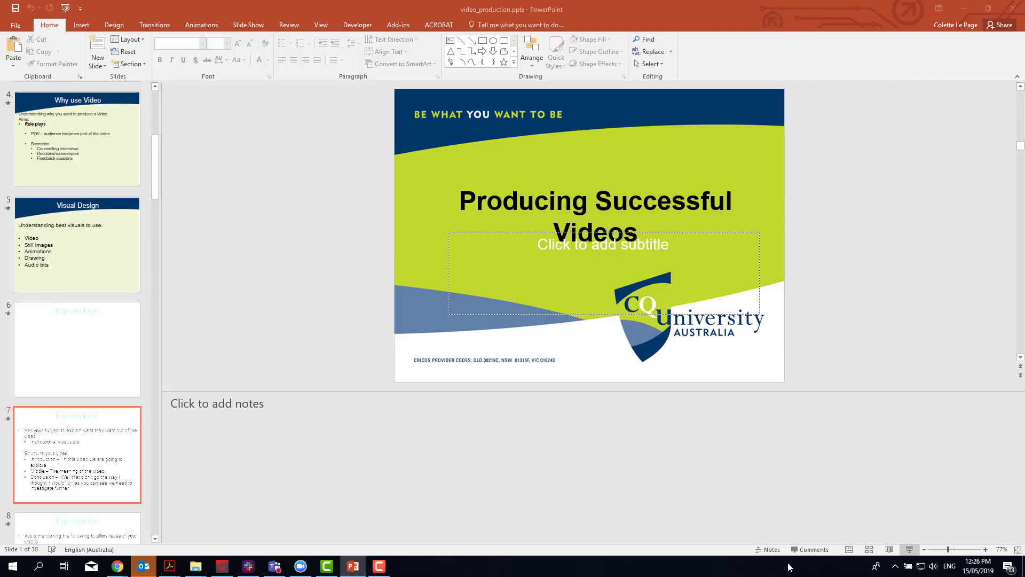
- Switch to the Camtasia recorder and stop the screen and camera recording
{"action": "left_click", "coordinate": [380, 570]}
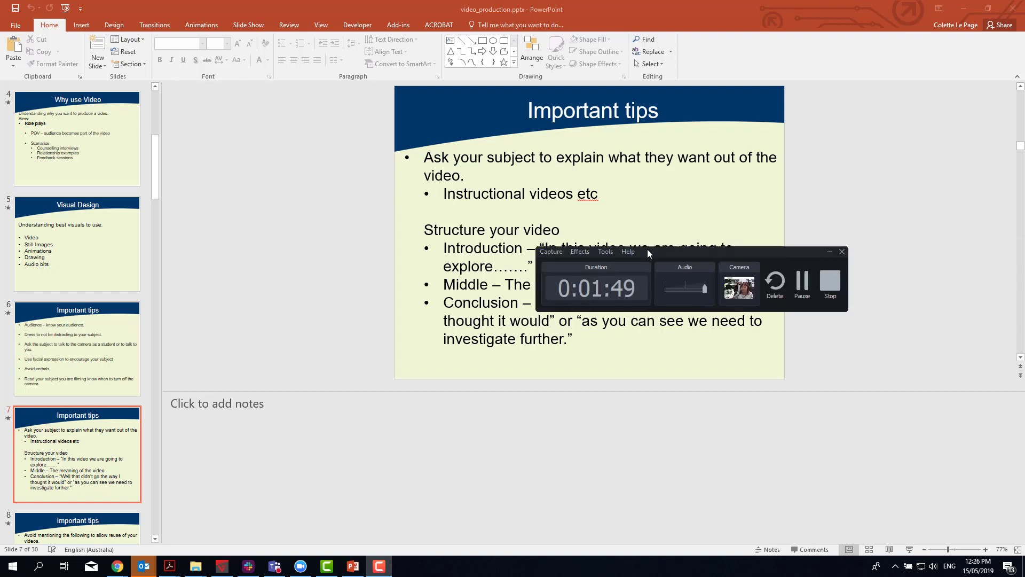
{"action": "left_click_drag", "start_coordinate": [647, 249], "coordinate": [502, 250]}
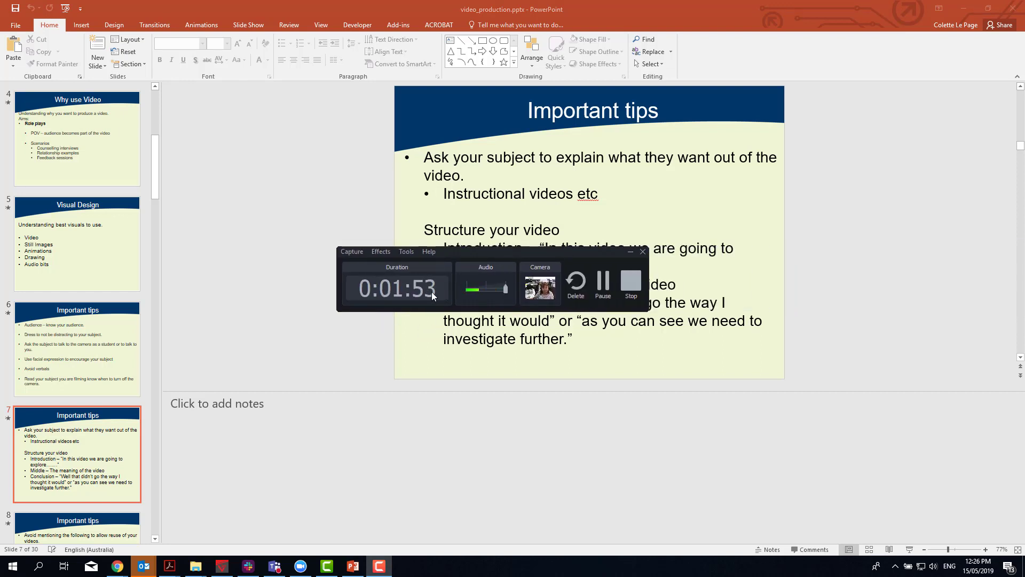
{"action": "left_click", "coordinate": [633, 291]}
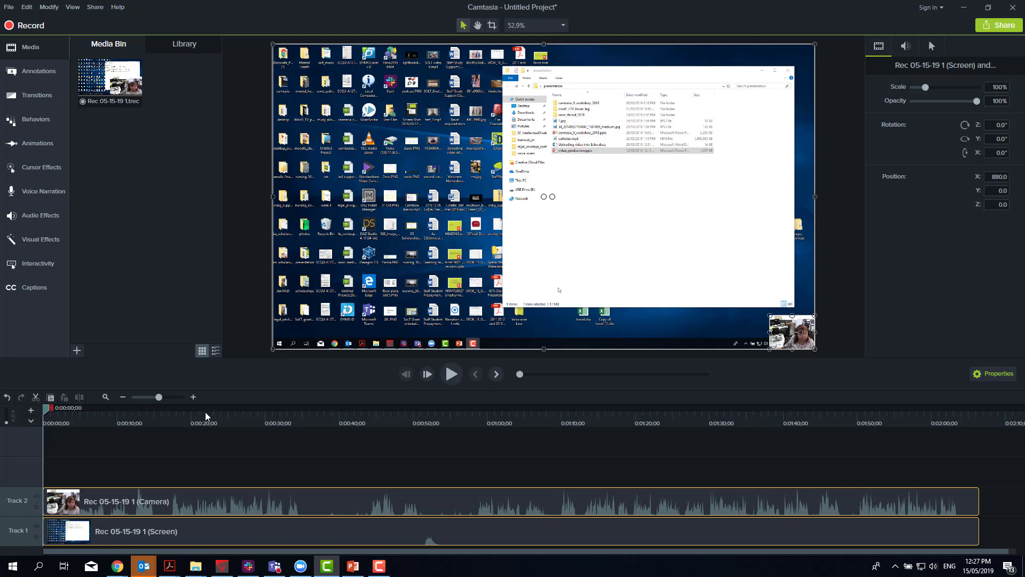
- Cut the opening of the recording from 0:00:00;00 to 0:00:58;15 out of both tracks
{"action": "left_click_drag", "start_coordinate": [206, 412], "coordinate": [391, 424]}
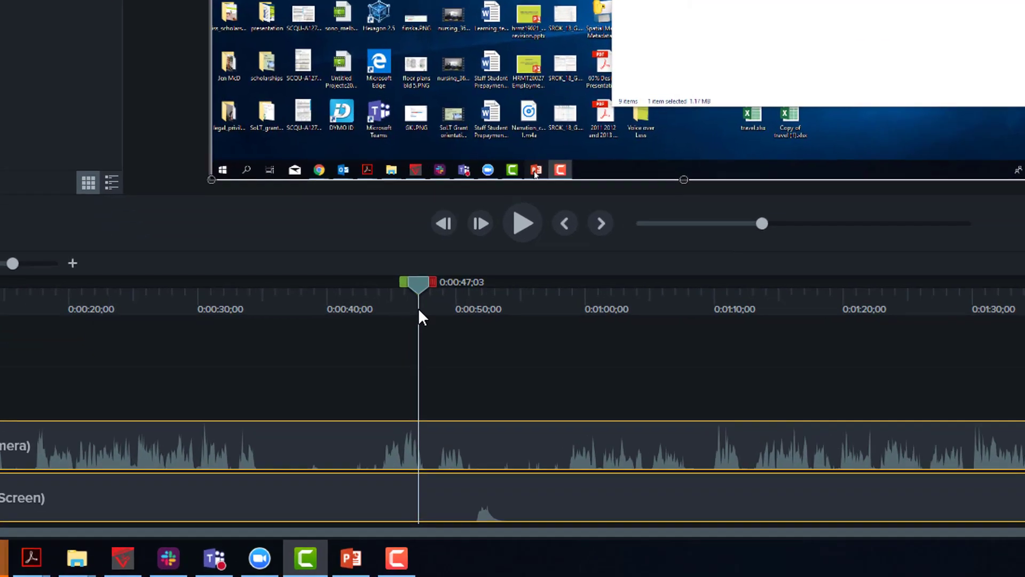
{"action": "left_click_drag", "start_coordinate": [419, 311], "coordinate": [584, 311]}
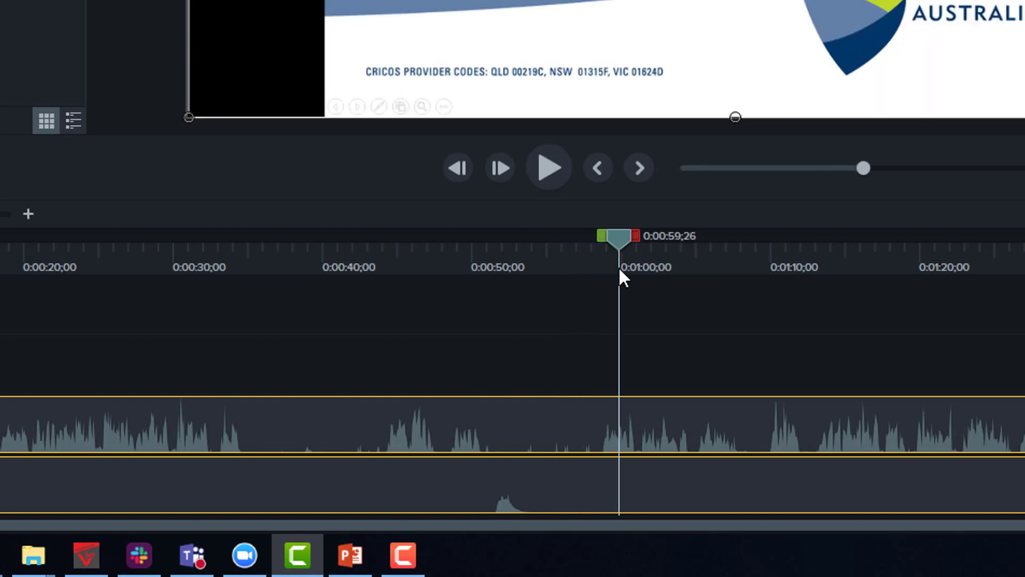
{"action": "left_click_drag", "start_coordinate": [619, 269], "coordinate": [599, 269]}
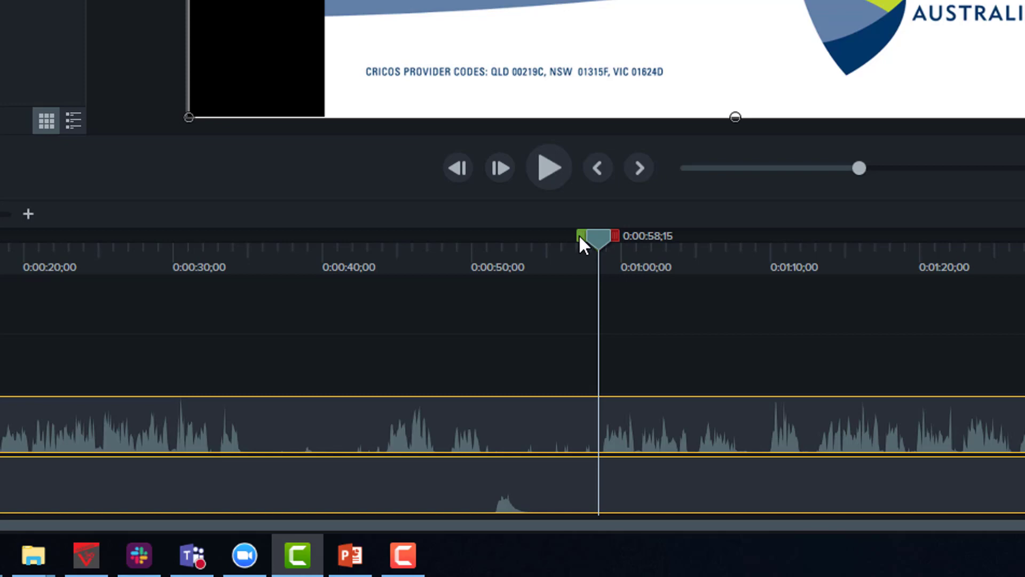
{"action": "left_click_drag", "start_coordinate": [579, 234], "coordinate": [260, 238]}
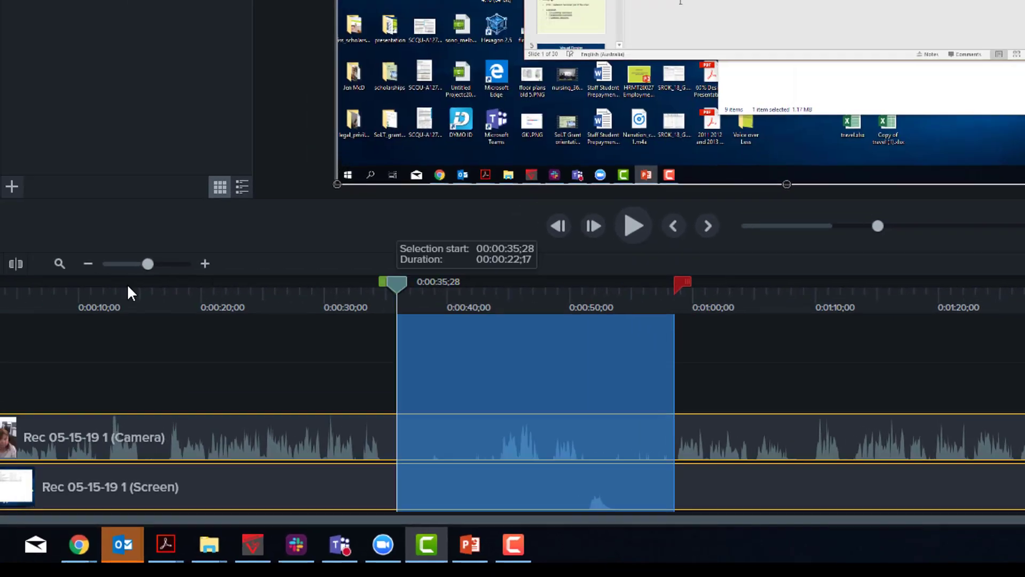
{"action": "left_click_drag", "start_coordinate": [127, 285], "coordinate": [16, 318]}
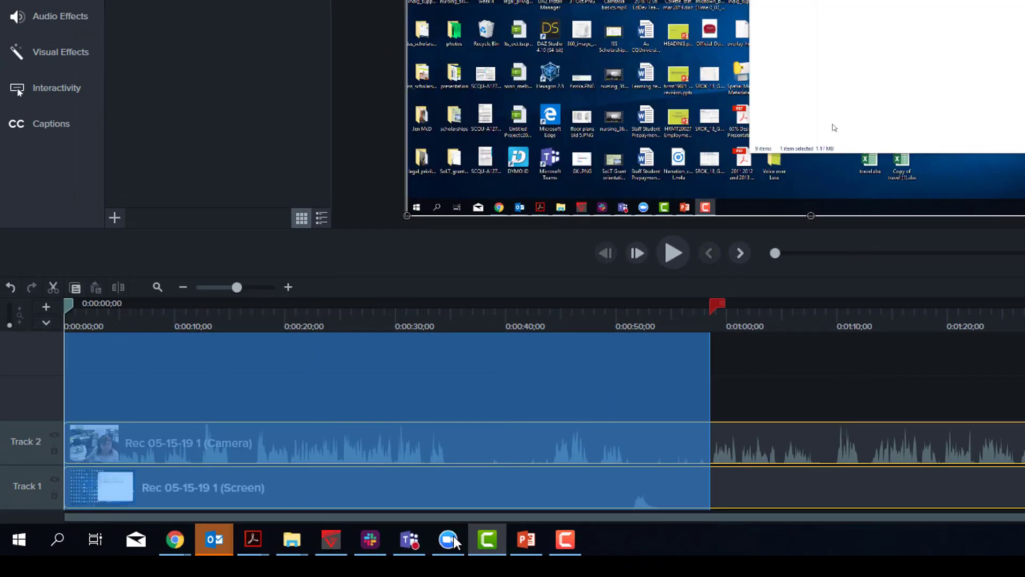
{"action": "mouse_move", "coordinate": [587, 485]}
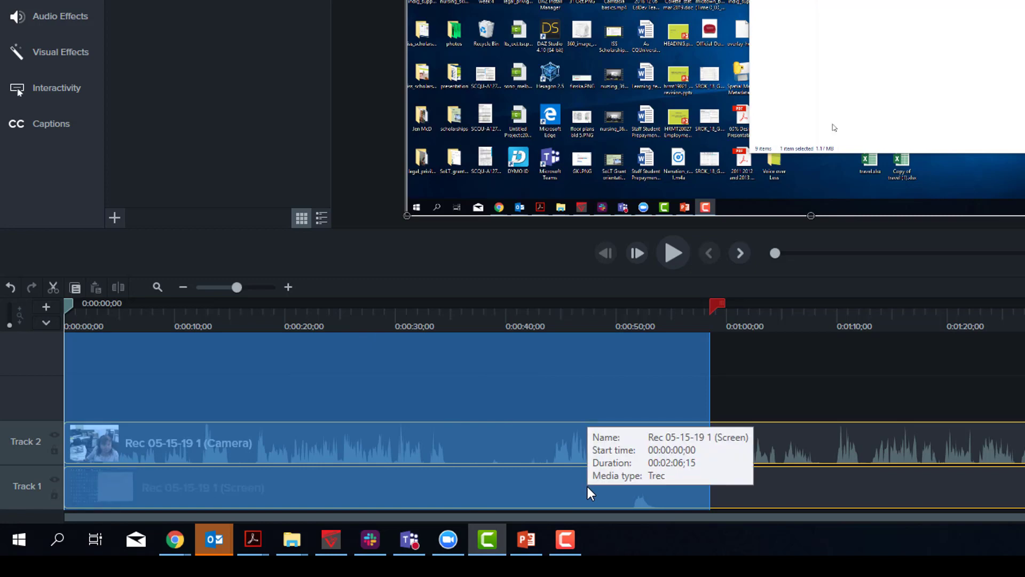
{"action": "left_click", "coordinate": [52, 288]}
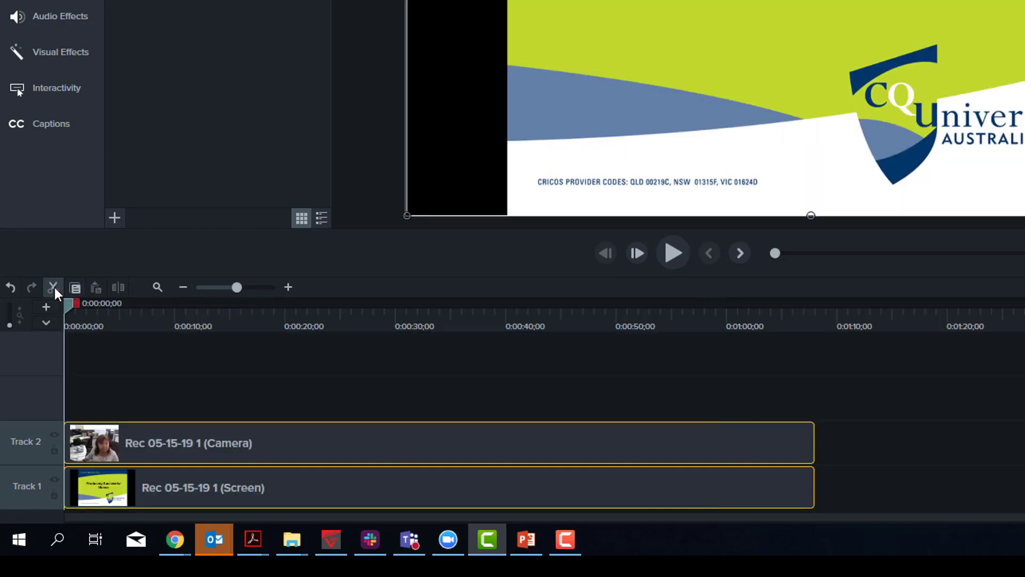
- Cut the end of the recording out of both tracks, from 0:00:44;09 to past the last frame
{"action": "left_click_drag", "start_coordinate": [742, 329], "coordinate": [556, 344]}
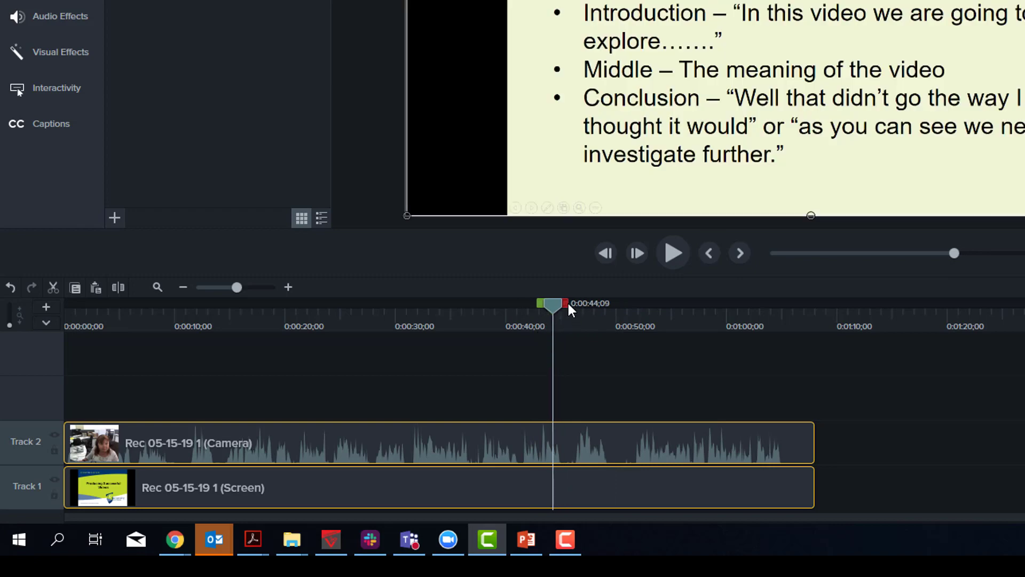
{"action": "left_click_drag", "start_coordinate": [569, 304], "coordinate": [703, 305]}
{"action": "left_click_drag", "start_coordinate": [795, 327], "coordinate": [849, 332]}
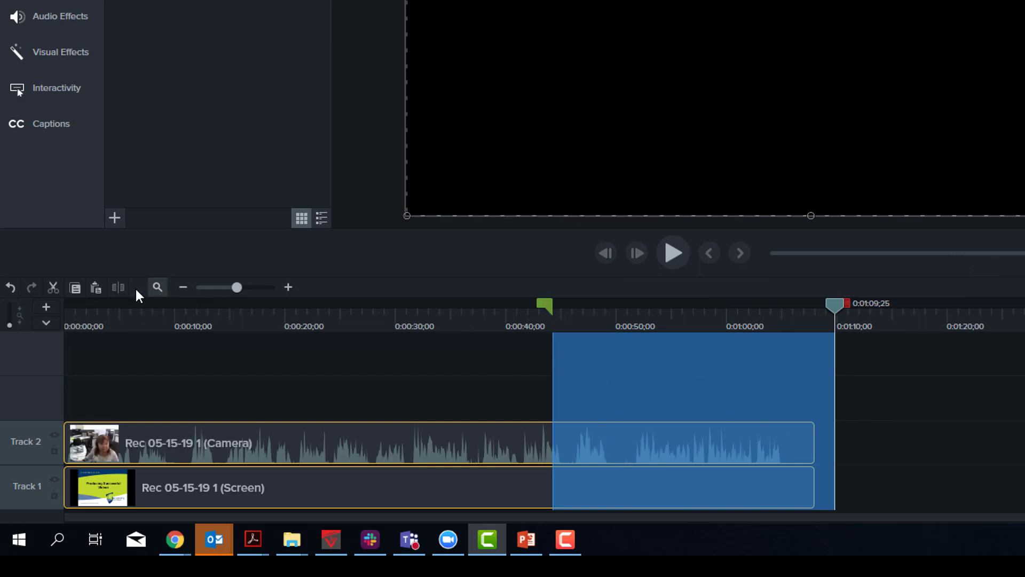
{"action": "left_click", "coordinate": [52, 287]}
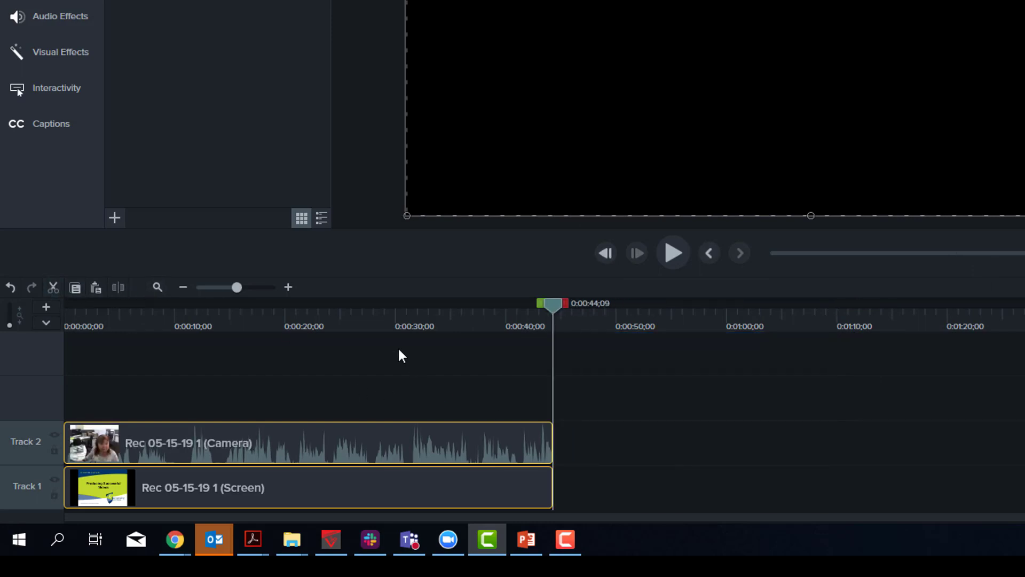
{"action": "left_click_drag", "start_coordinate": [507, 311], "coordinate": [408, 335]}
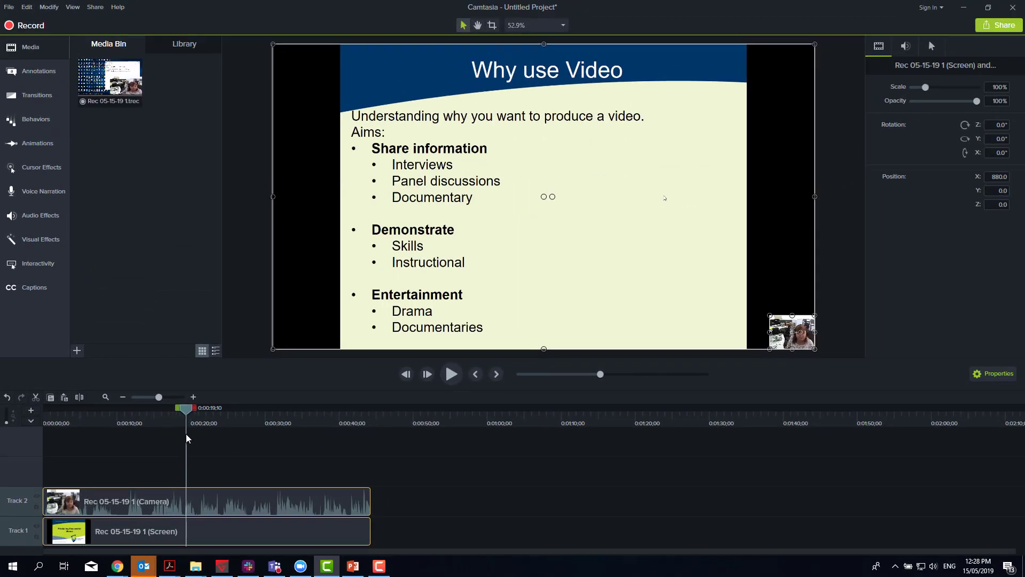
- Start sharing the project as a local file with the MP4 only (up to 1080p) preset and proceed to the save settings
{"action": "left_click", "coordinate": [1000, 25]}
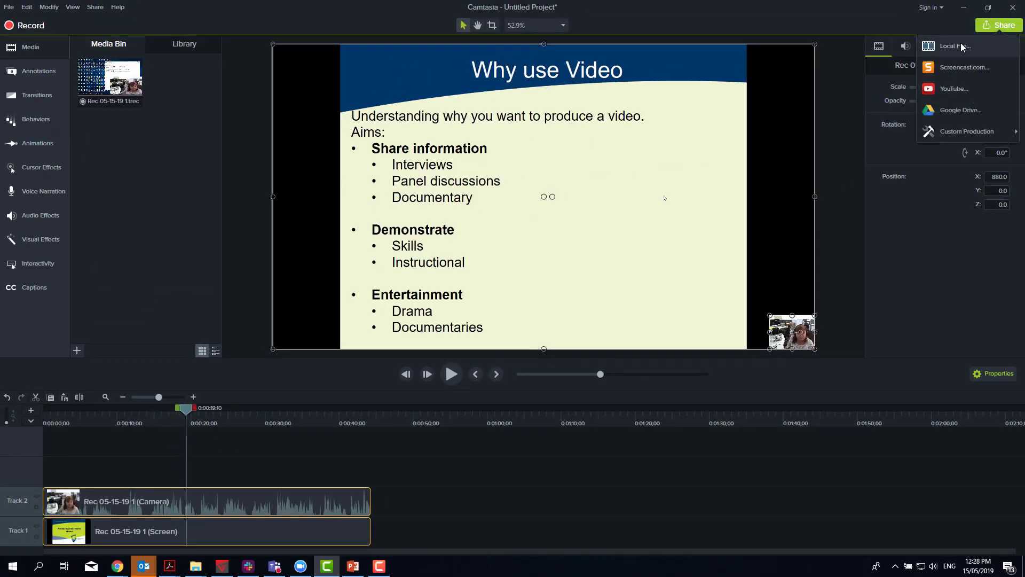
{"action": "left_click", "coordinate": [953, 46]}
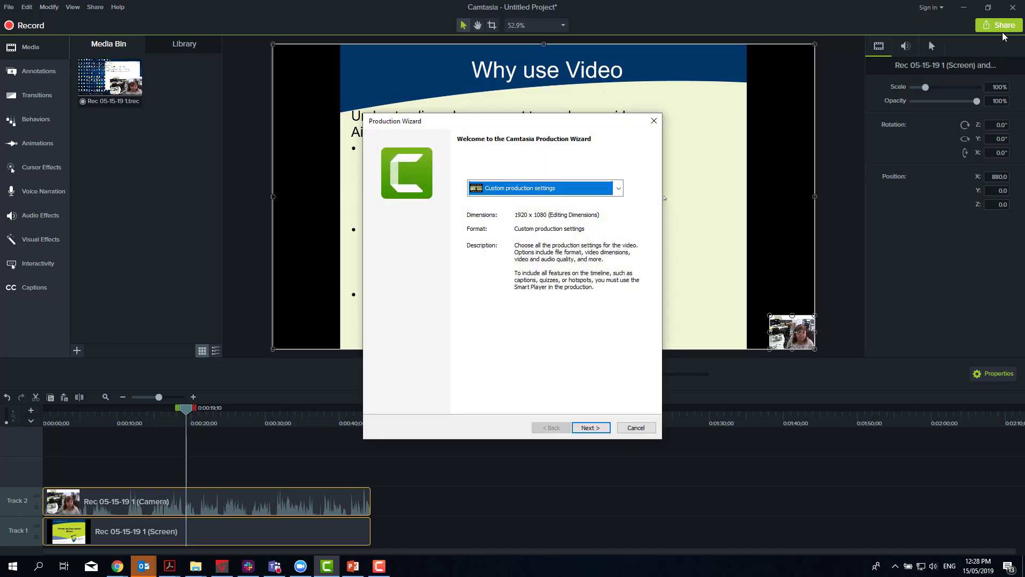
{"action": "left_click", "coordinate": [618, 188]}
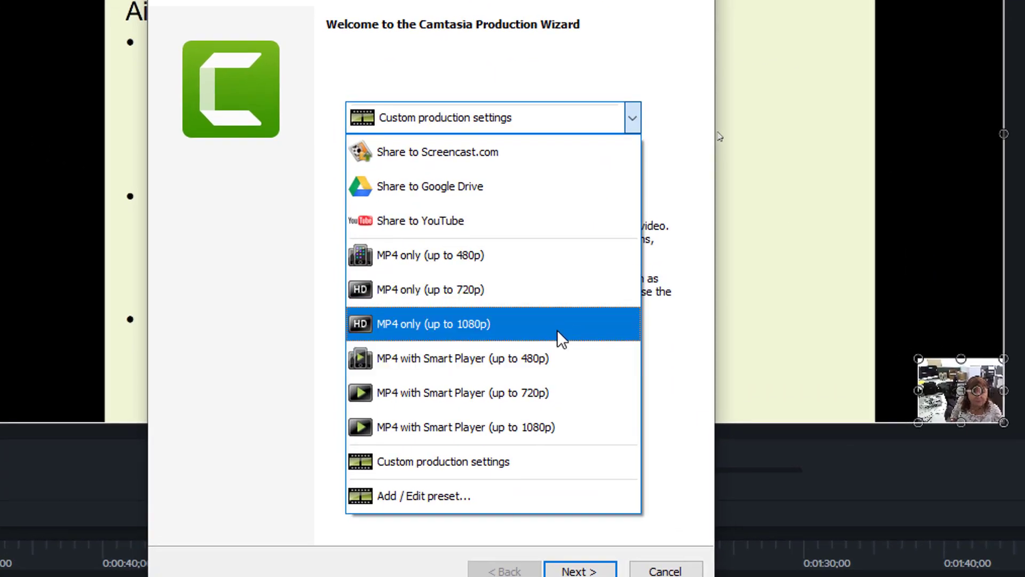
{"action": "left_click", "coordinate": [559, 324]}
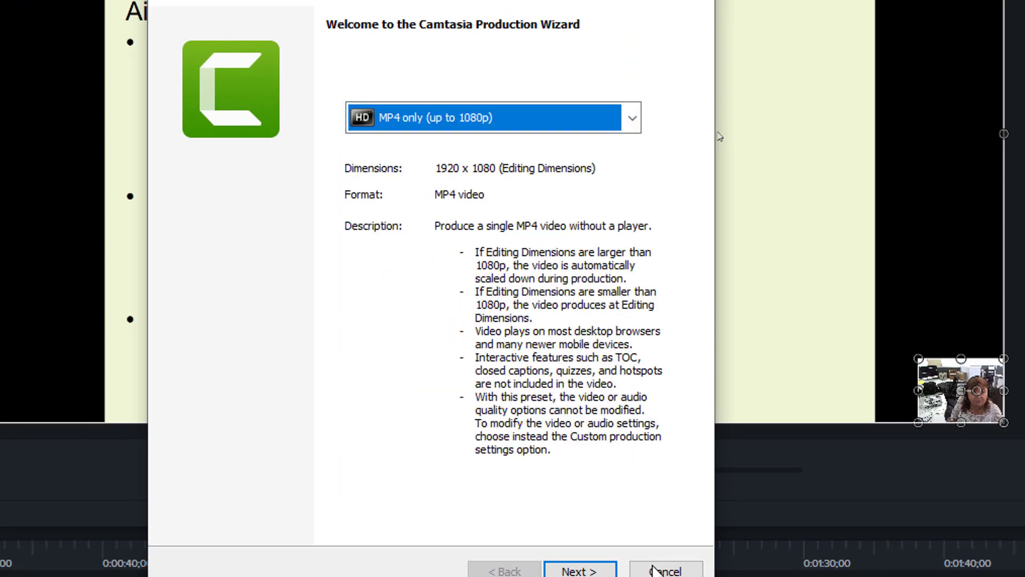
{"action": "left_click", "coordinate": [587, 570]}
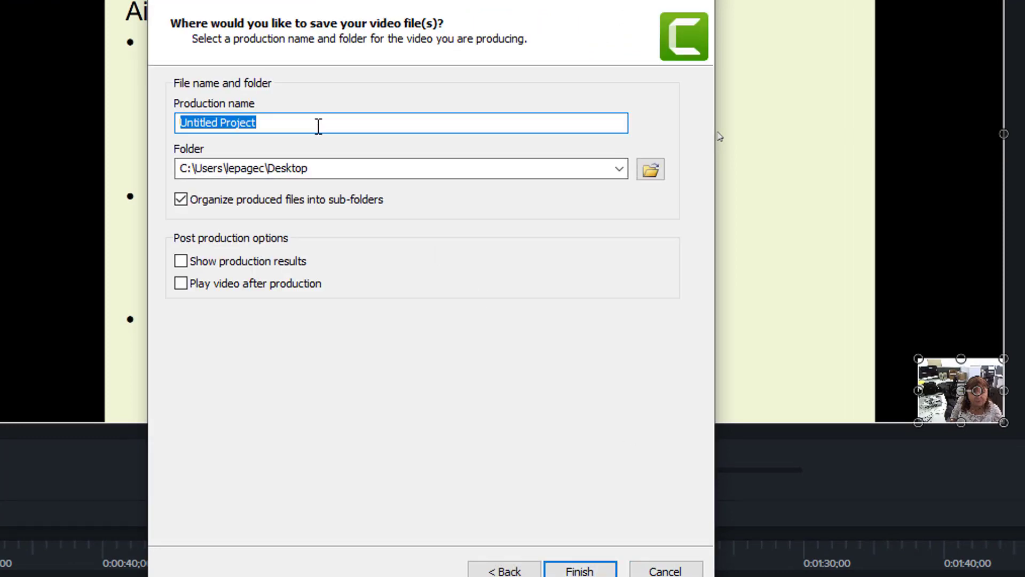
- Enter nurs11160_t1_2019_needles as the production name and close the Production Wizard without producing the video
{"action": "type", "text": "nurs"}
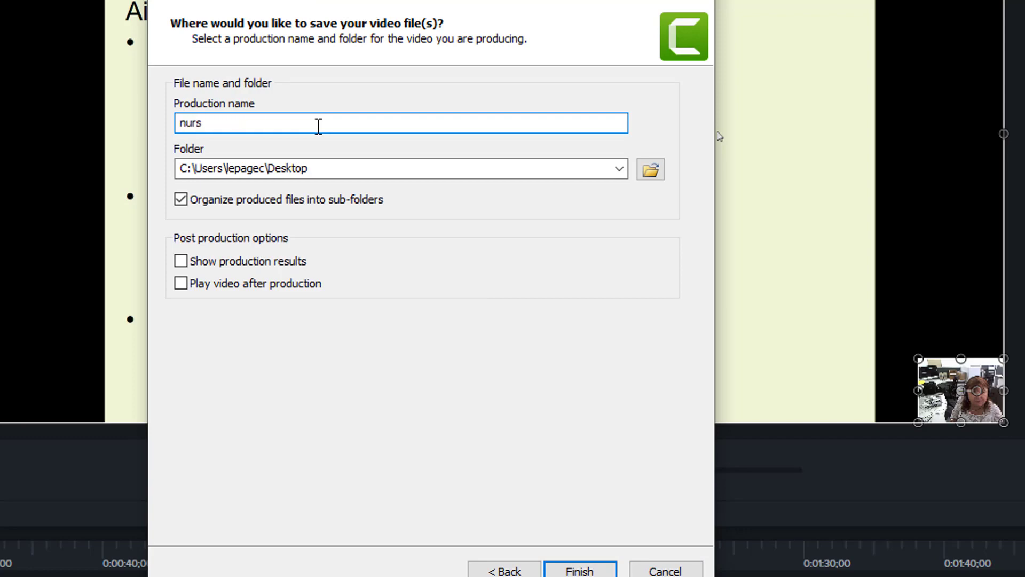
{"action": "type", "text": "11160_t1_2019_"}
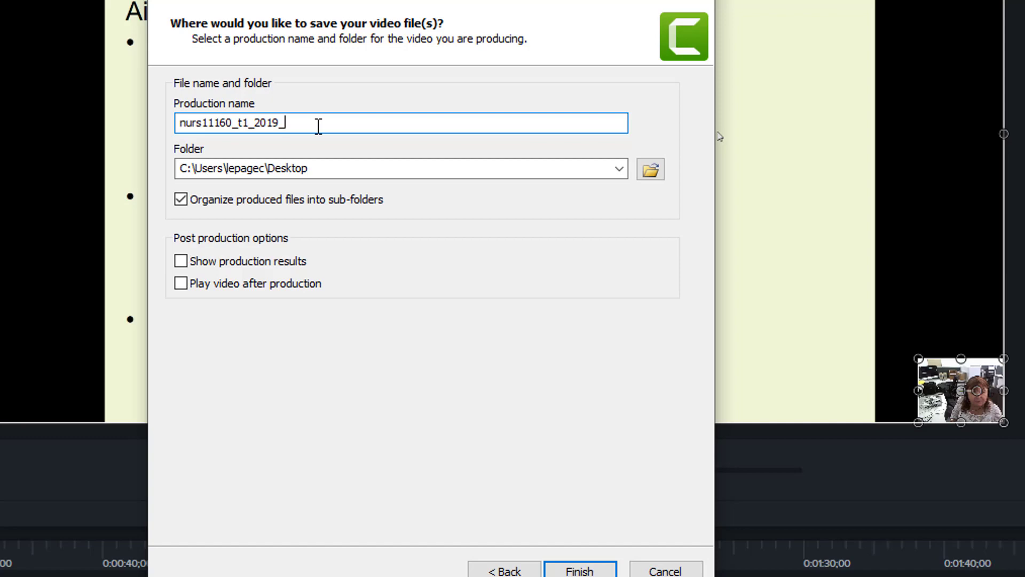
{"action": "type", "text": "needles"}
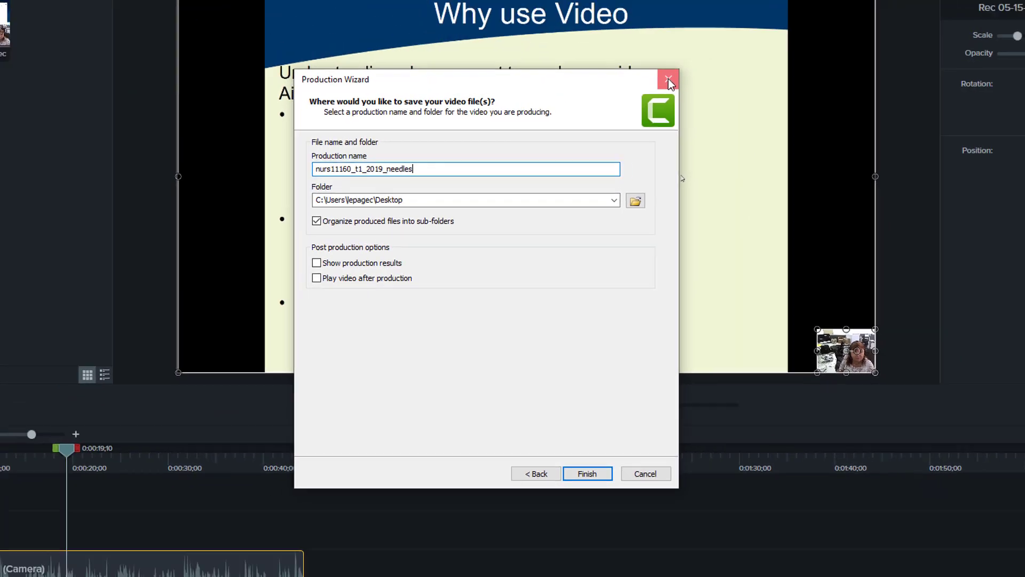
{"action": "left_click", "coordinate": [702, 2]}
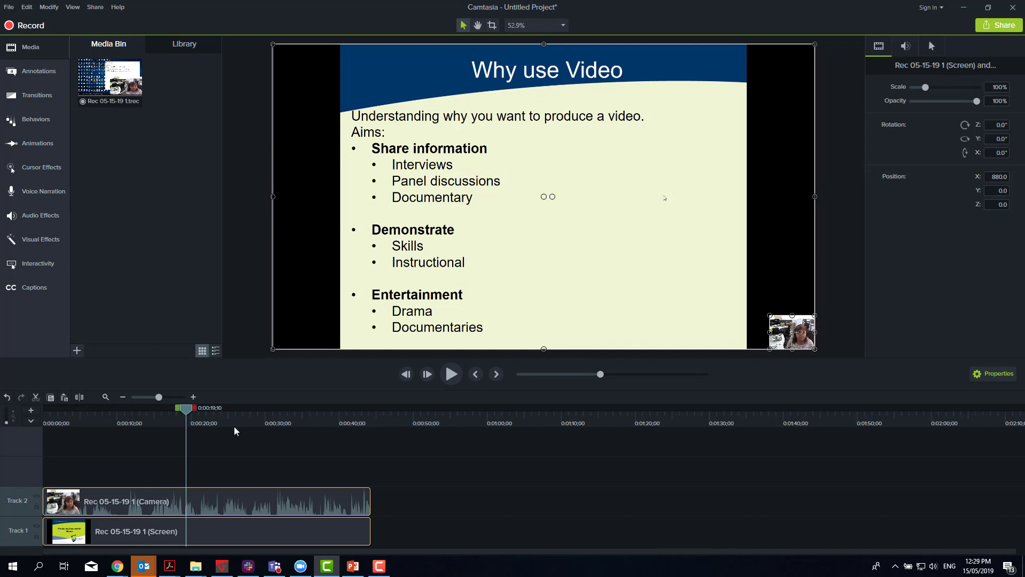
{"action": "left_click_drag", "start_coordinate": [199, 411], "coordinate": [254, 412]}
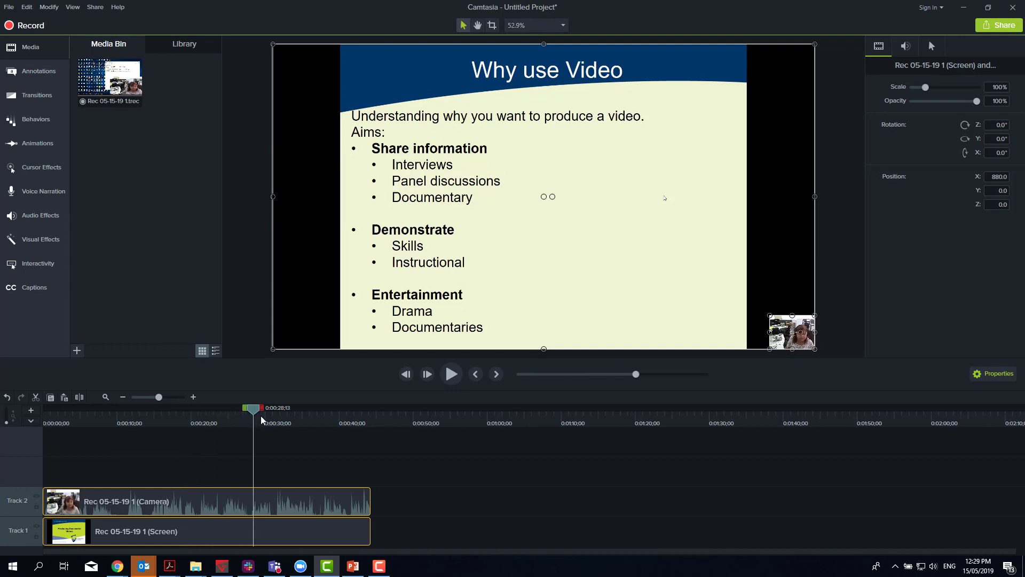
{"action": "left_click", "coordinate": [273, 421]}
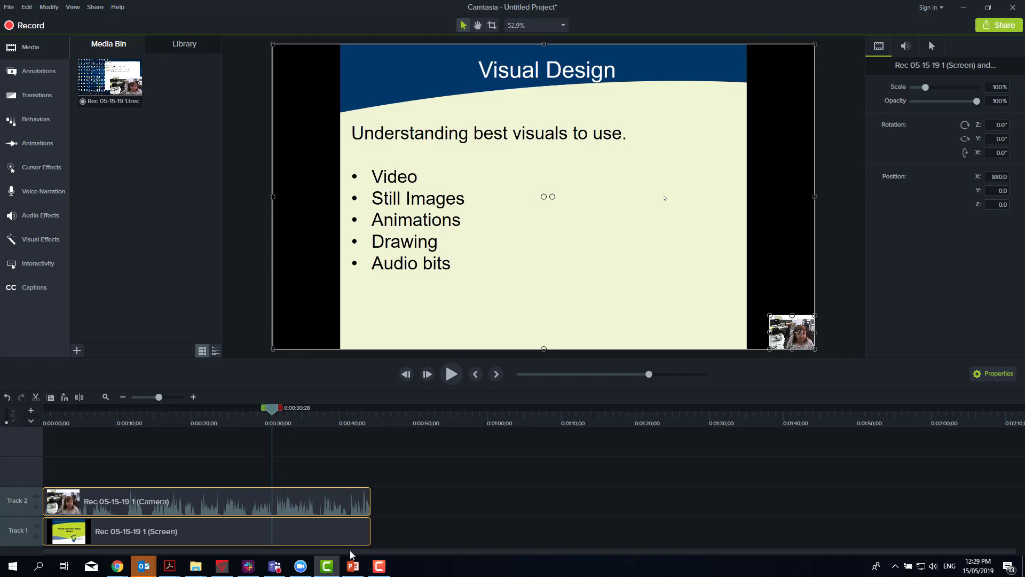
- Switch to PowerPoint and save only the current Important tips slide to the Desktop as the JPEG image video_production.jpg
{"action": "left_click", "coordinate": [352, 570]}
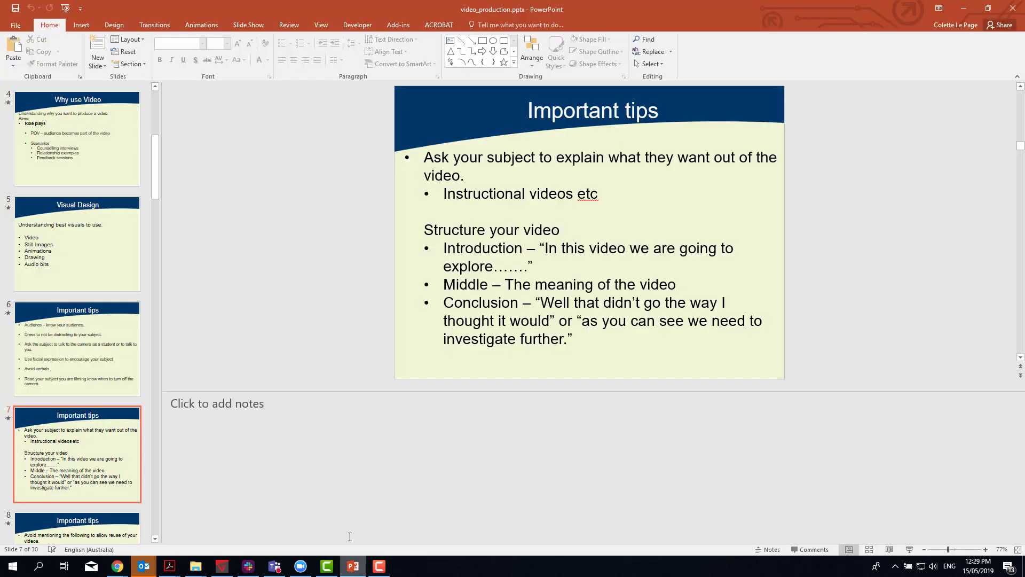
{"action": "left_click", "coordinate": [16, 27]}
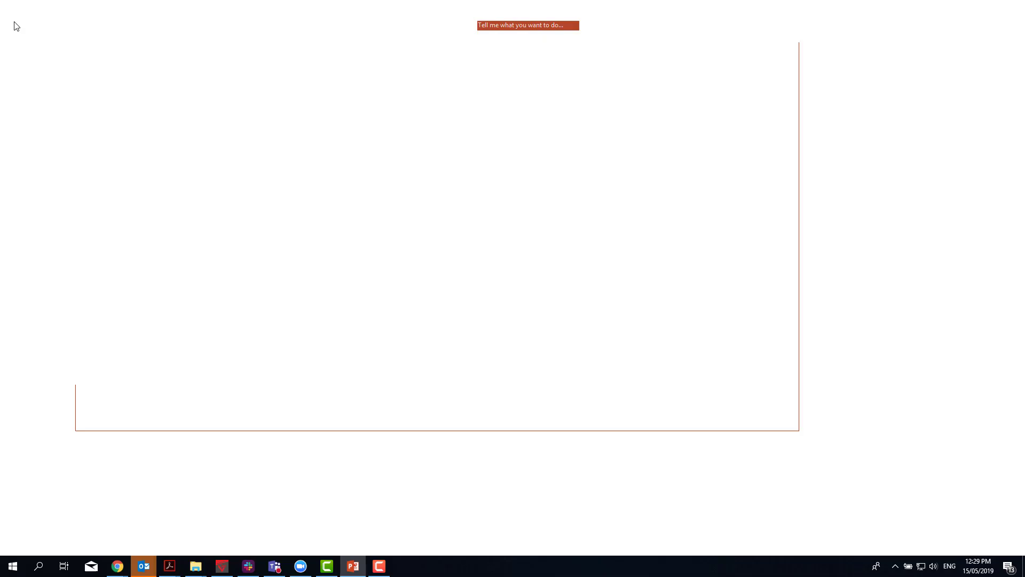
{"action": "left_click", "coordinate": [39, 134]}
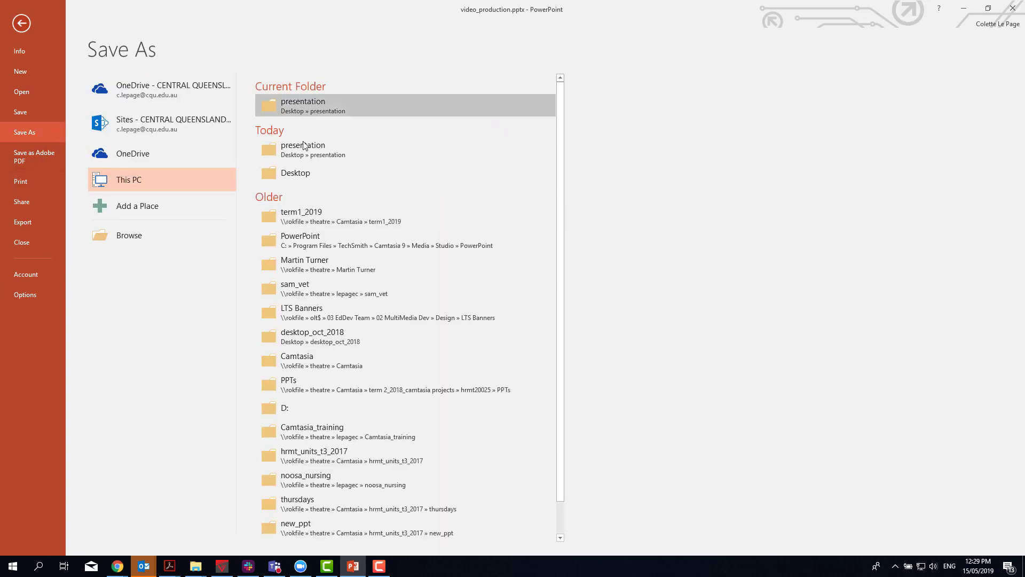
{"action": "left_click", "coordinate": [297, 174]}
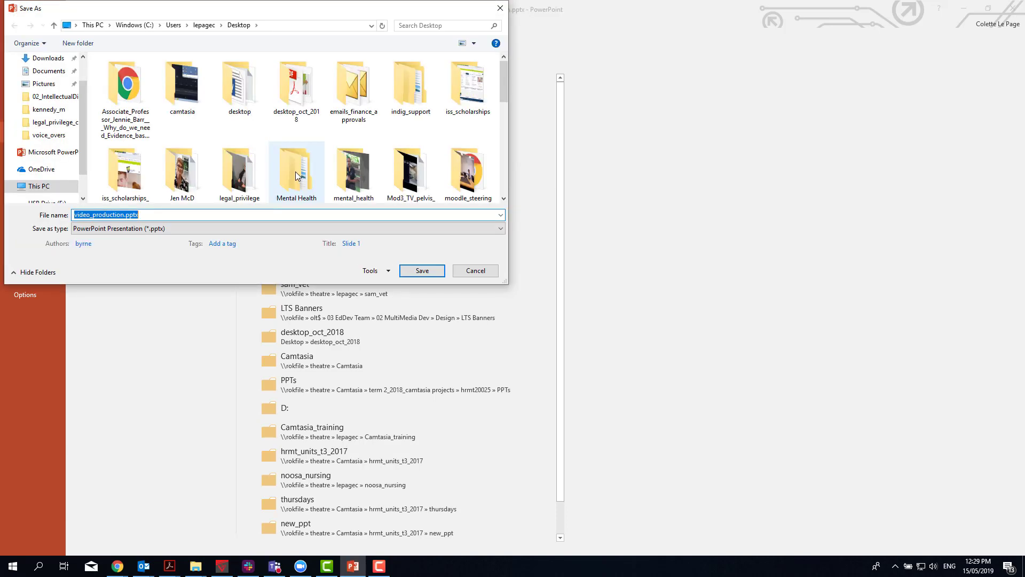
{"action": "left_click", "coordinate": [502, 232]}
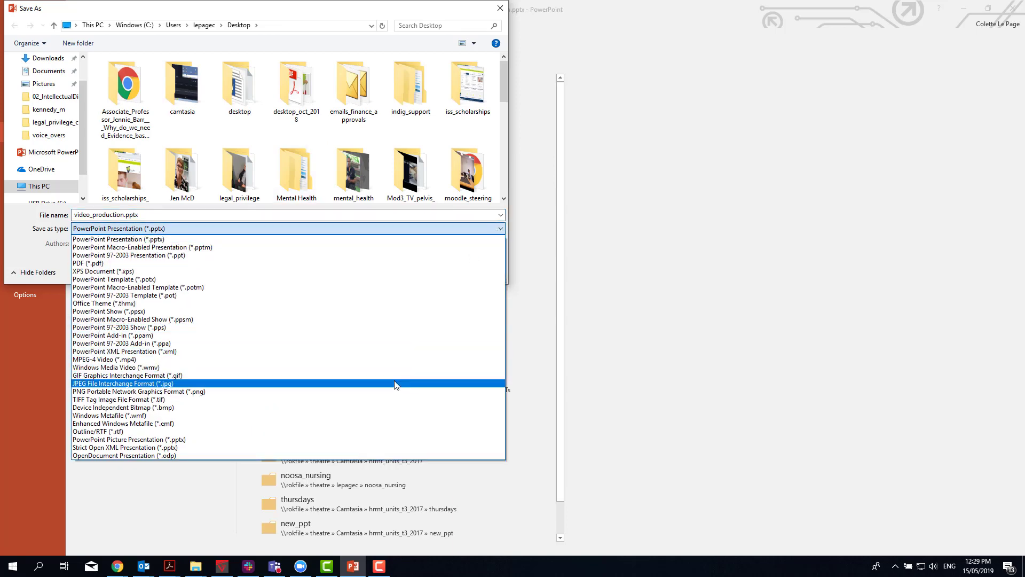
{"action": "left_click", "coordinate": [395, 383]}
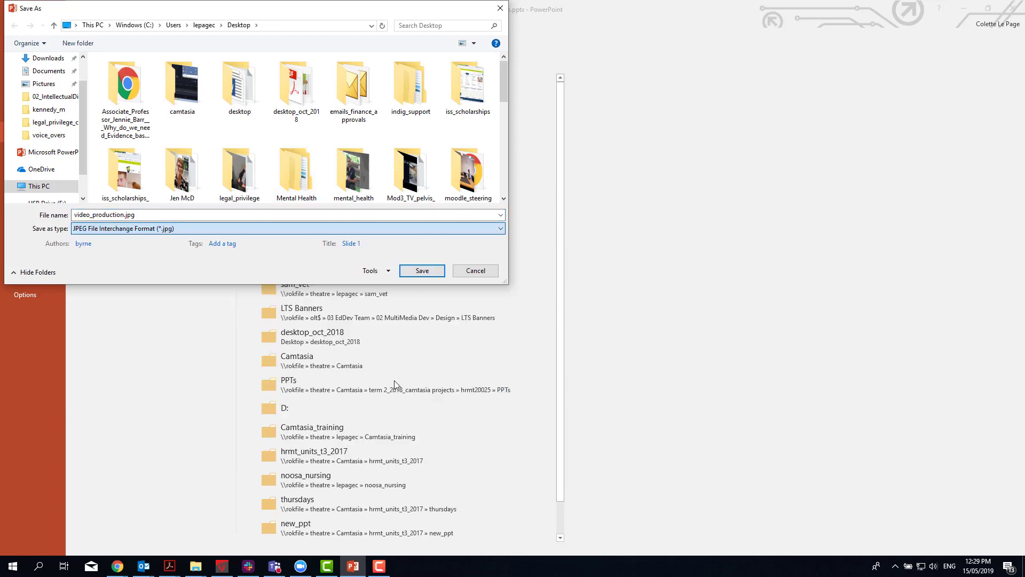
{"action": "left_click", "coordinate": [433, 270]}
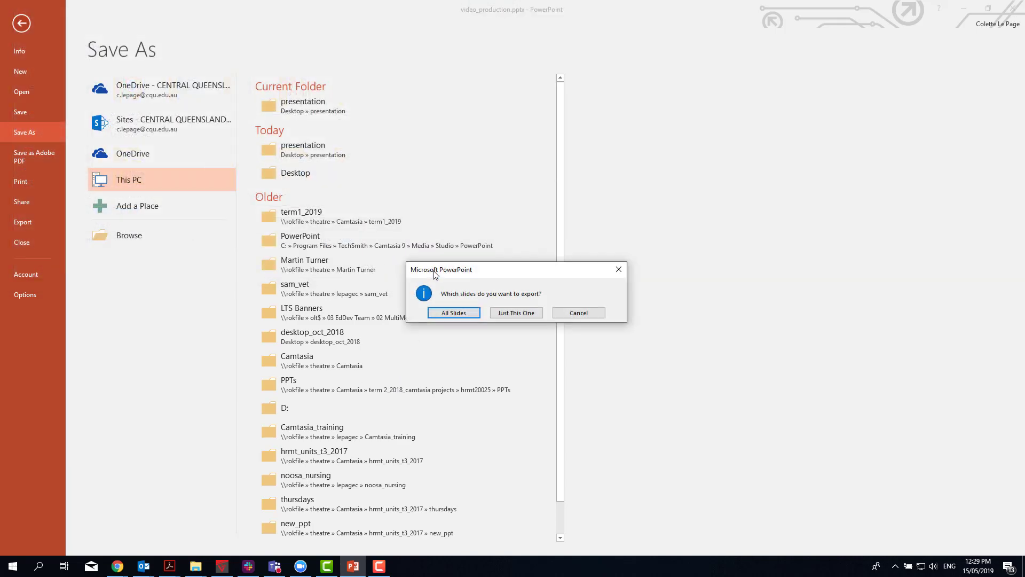
{"action": "left_click", "coordinate": [527, 313]}
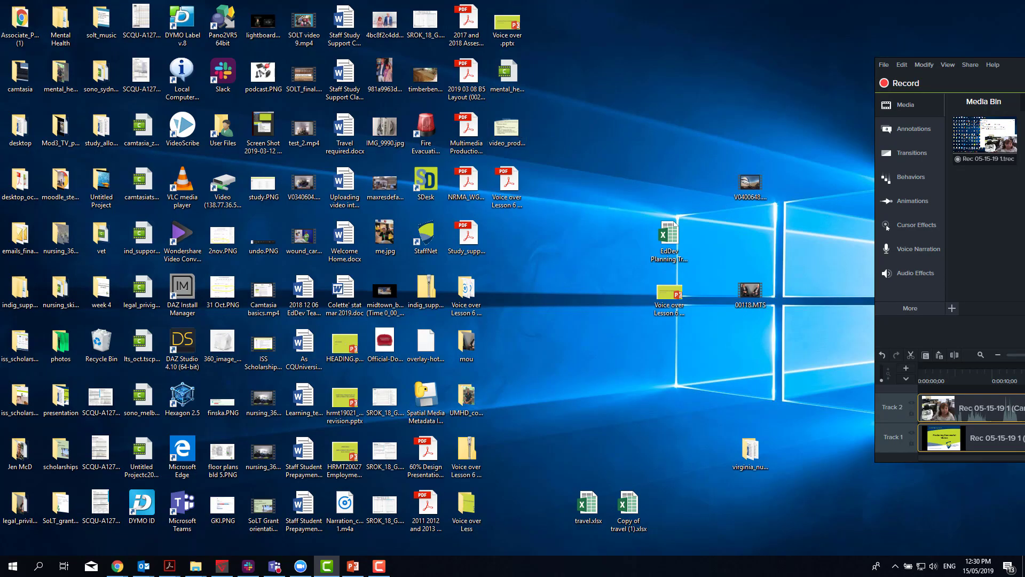
- Switch to Camtasia, add video_production.jpg from the desktop to the Media Bin and view the file import options
{"action": "left_click_drag", "start_coordinate": [1024, 65], "coordinate": [573, 226]}
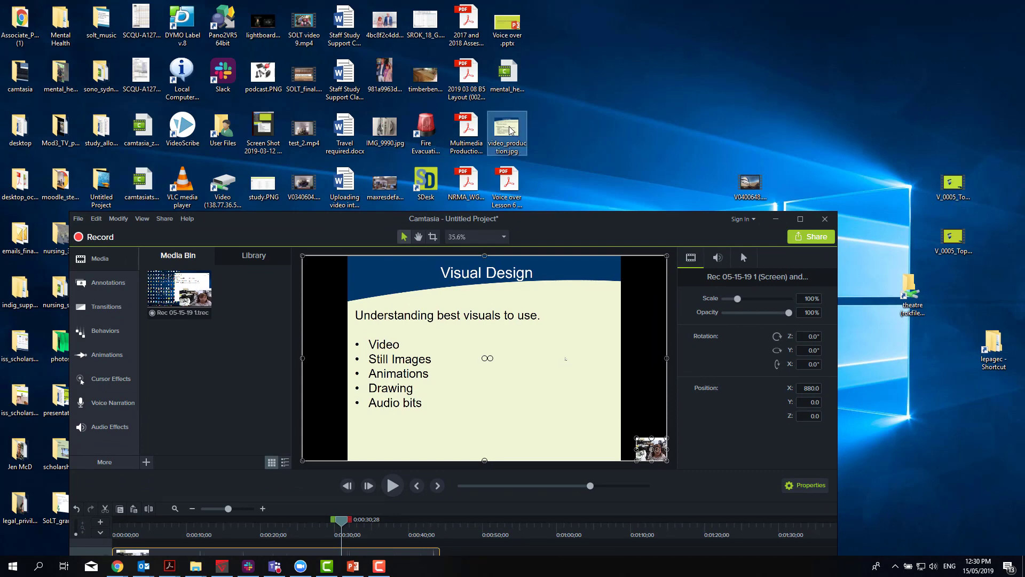
{"action": "left_click", "coordinate": [512, 132]}
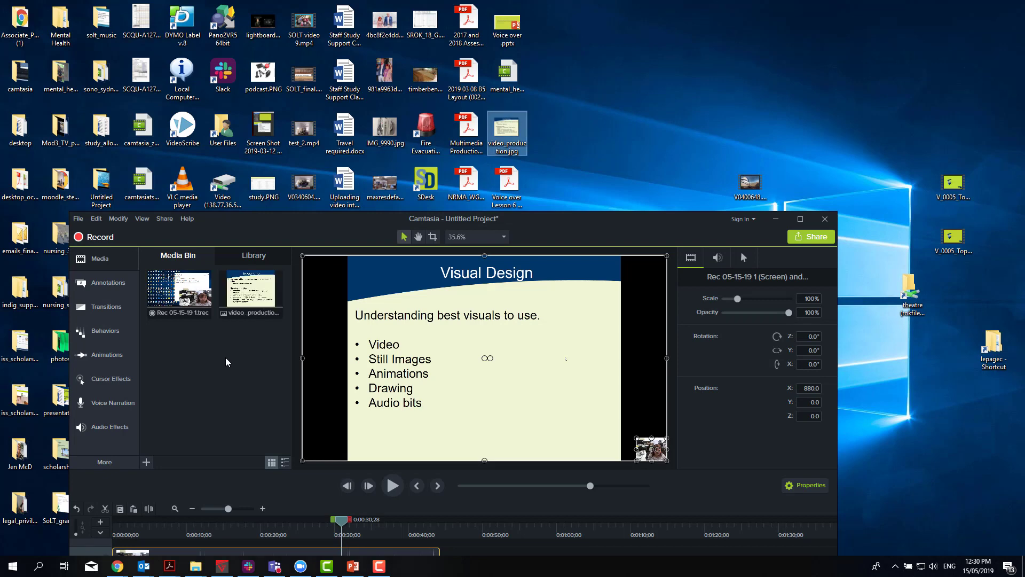
{"action": "left_click", "coordinate": [801, 216]}
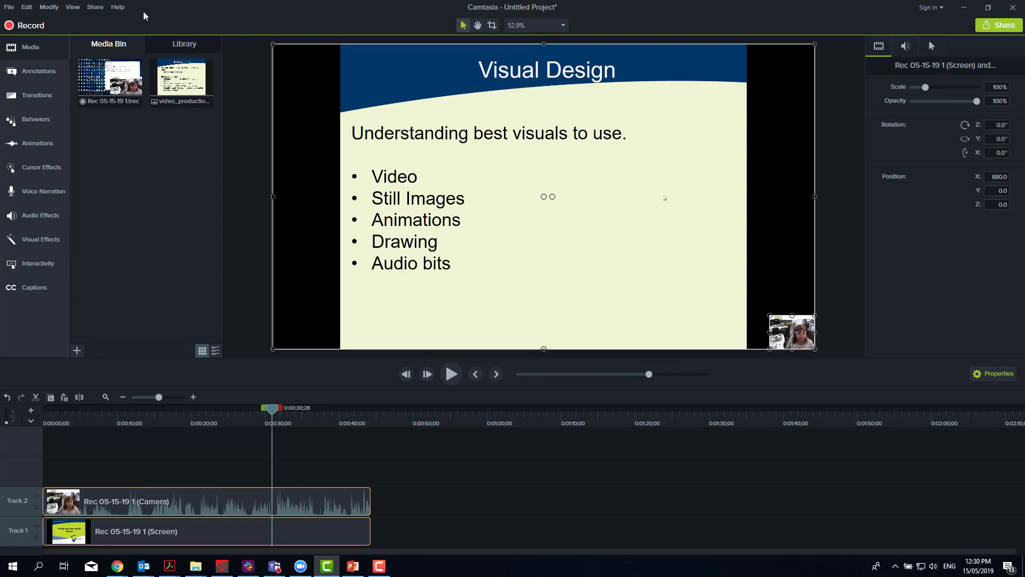
{"action": "left_click", "coordinate": [9, 7]}
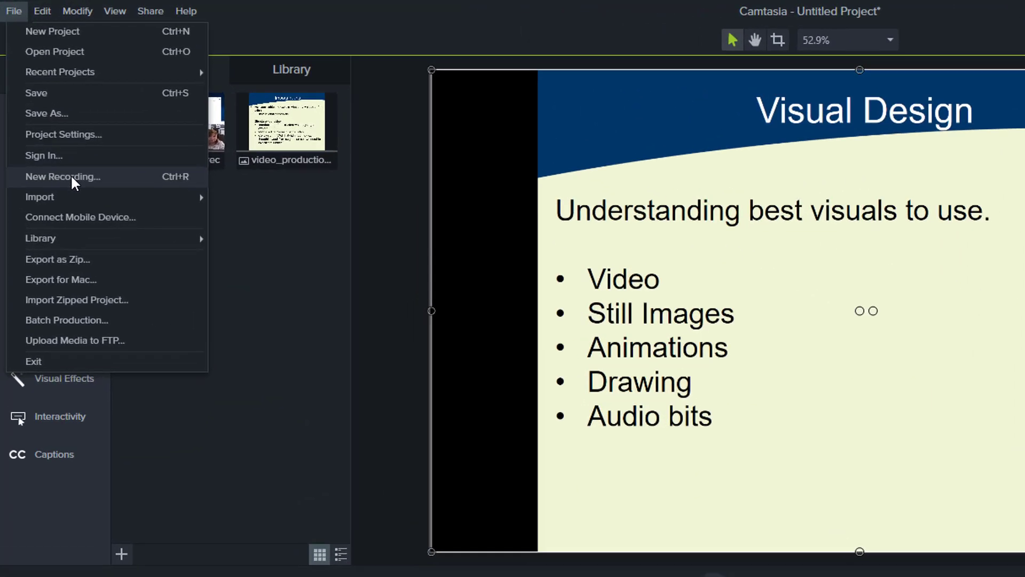
{"action": "mouse_move", "coordinate": [74, 197]}
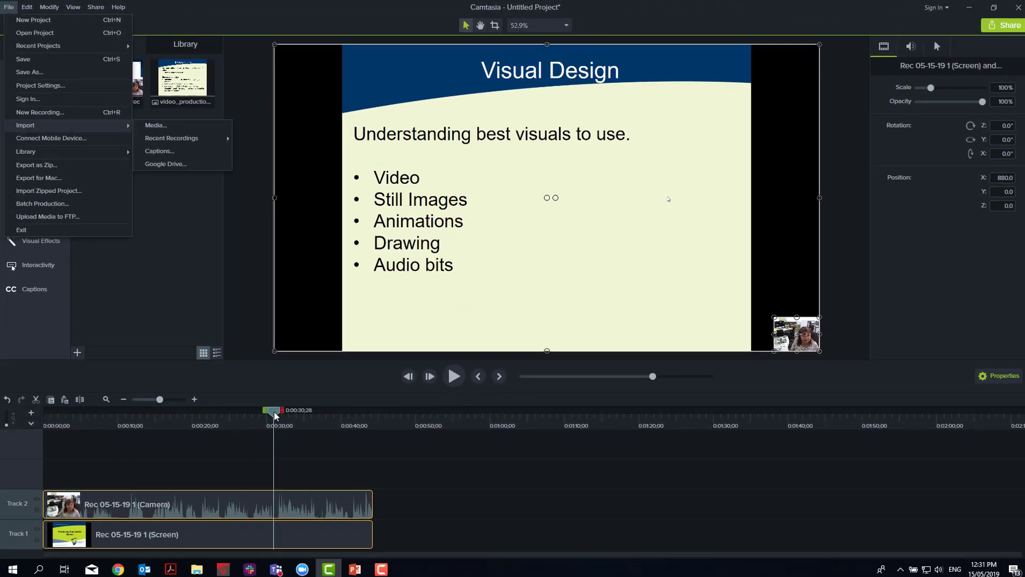
- Split only the screen recording on Track 1 at 0:00:24;01, leaving the camera clip whole
{"action": "left_click_drag", "start_coordinate": [274, 414], "coordinate": [225, 412]}
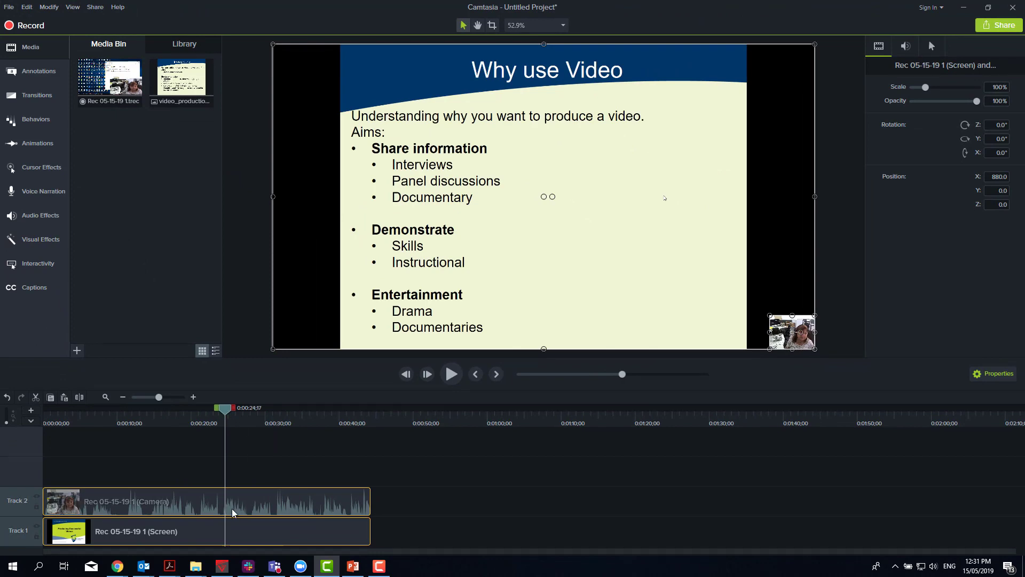
{"action": "left_click", "coordinate": [227, 504]}
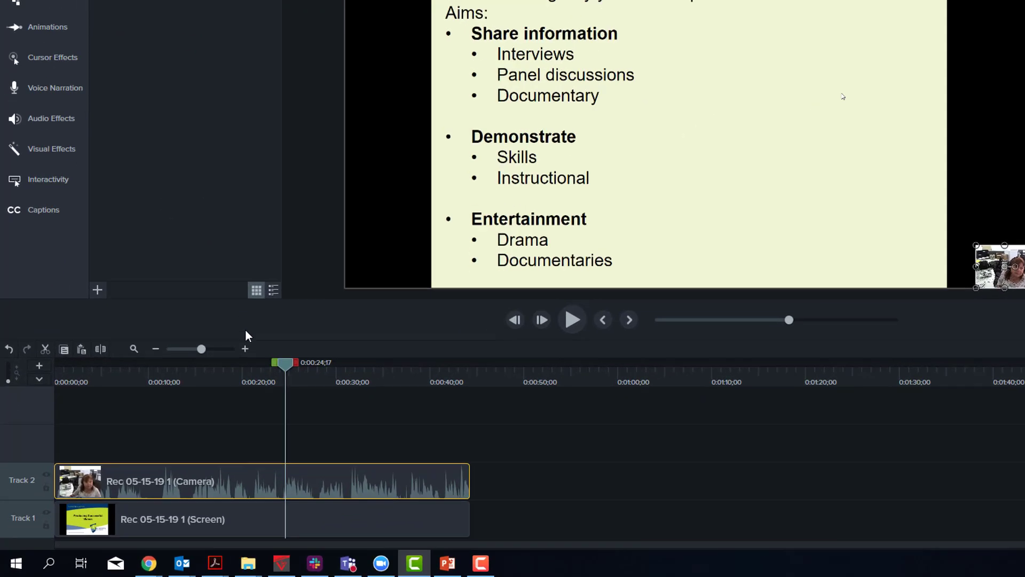
{"action": "left_click_drag", "start_coordinate": [288, 366], "coordinate": [284, 362]}
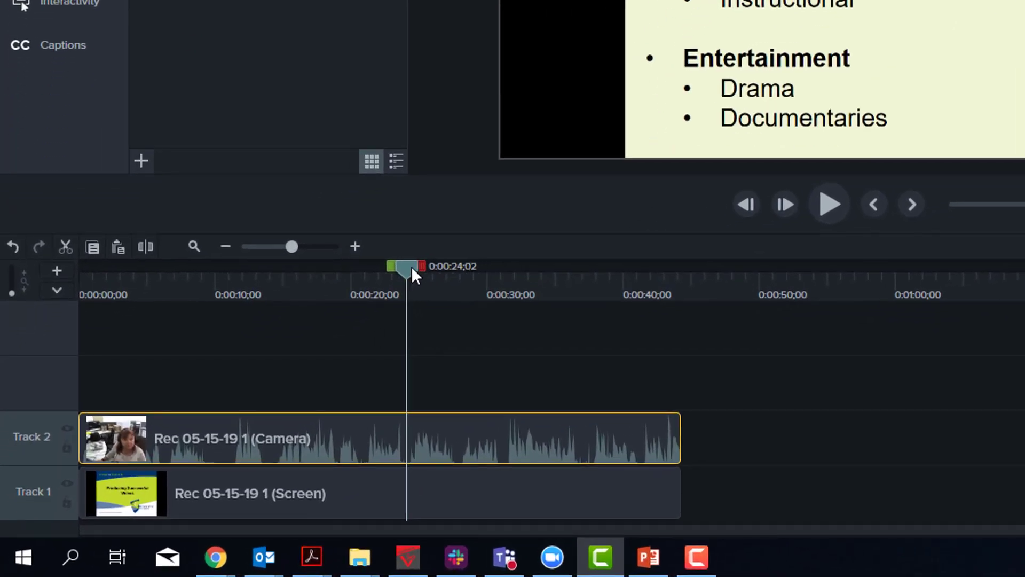
{"action": "left_click", "coordinate": [355, 246]}
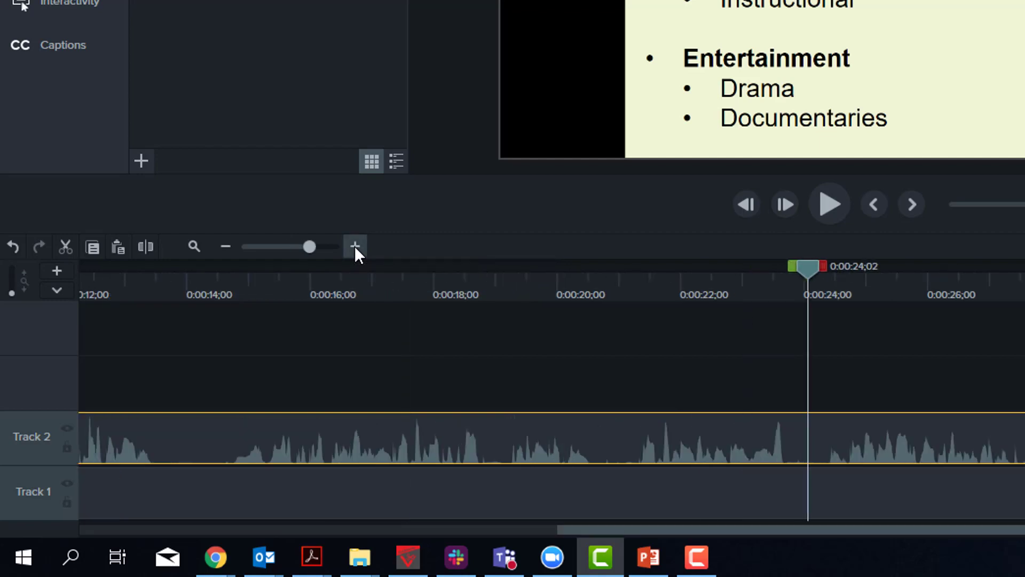
{"action": "left_click", "coordinate": [355, 246]}
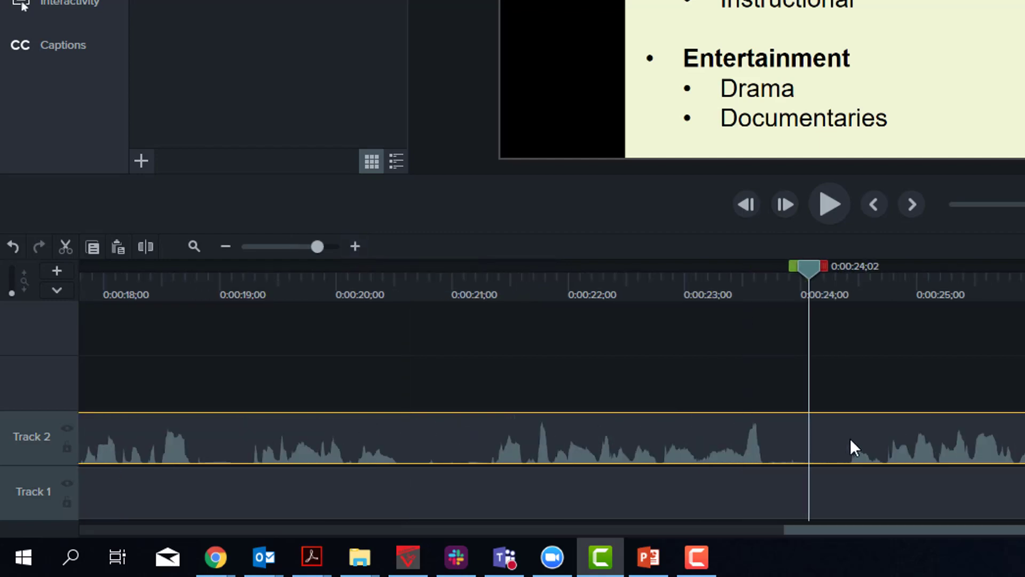
{"action": "left_click", "coordinate": [1008, 514]}
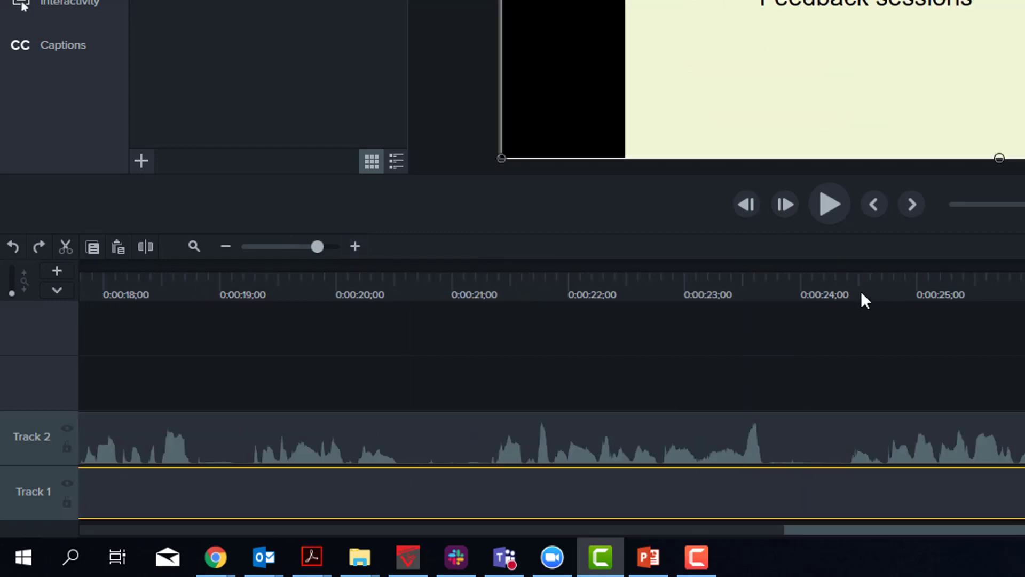
{"action": "left_click_drag", "start_coordinate": [794, 286], "coordinate": [805, 287]}
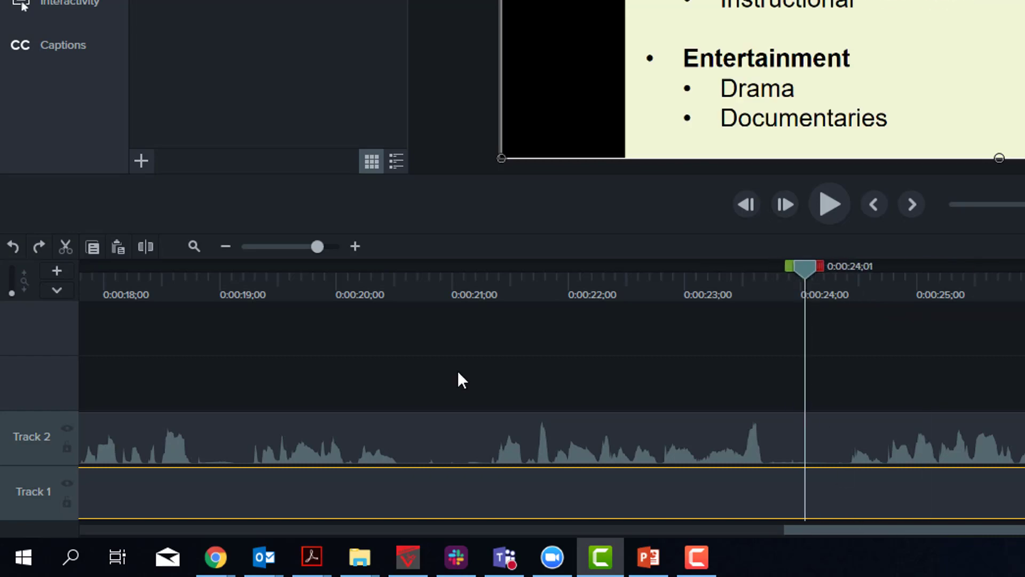
{"action": "left_click", "coordinate": [155, 247]}
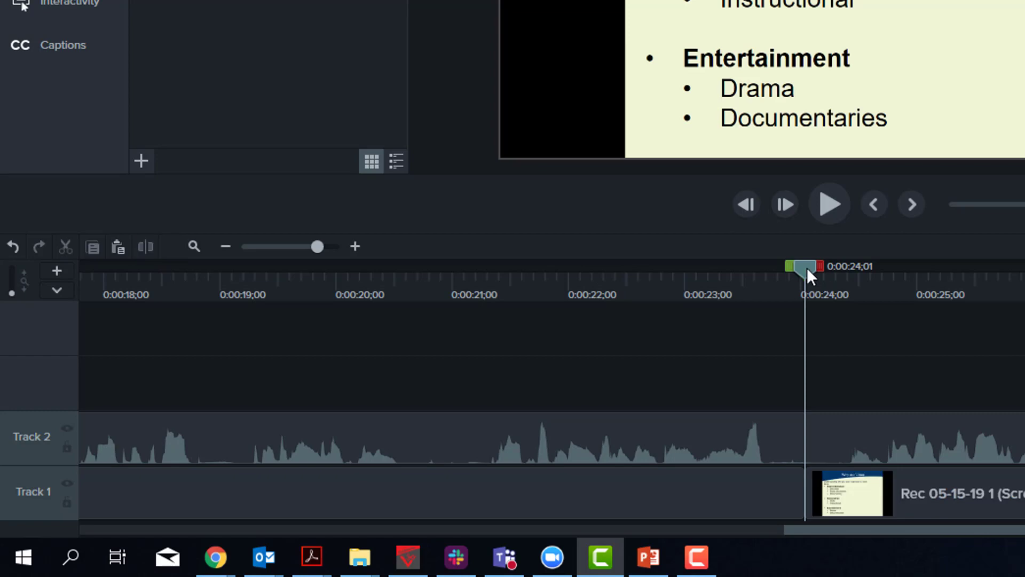
- Split the screen recording on Track 1 at 0:00:28;02 and delete the section between the two splits, leaving a gap
{"action": "left_click_drag", "start_coordinate": [807, 267], "coordinate": [882, 267]}
{"action": "left_click_drag", "start_coordinate": [773, 300], "coordinate": [859, 371]}
{"action": "left_click", "coordinate": [810, 500]}
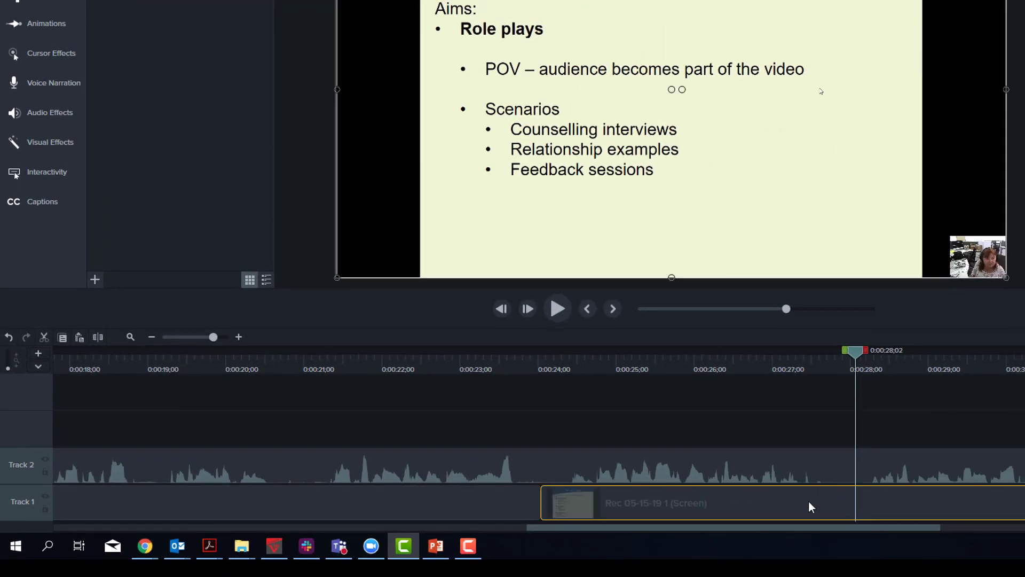
{"action": "left_click", "coordinate": [99, 337]}
{"action": "left_click", "coordinate": [693, 508]}
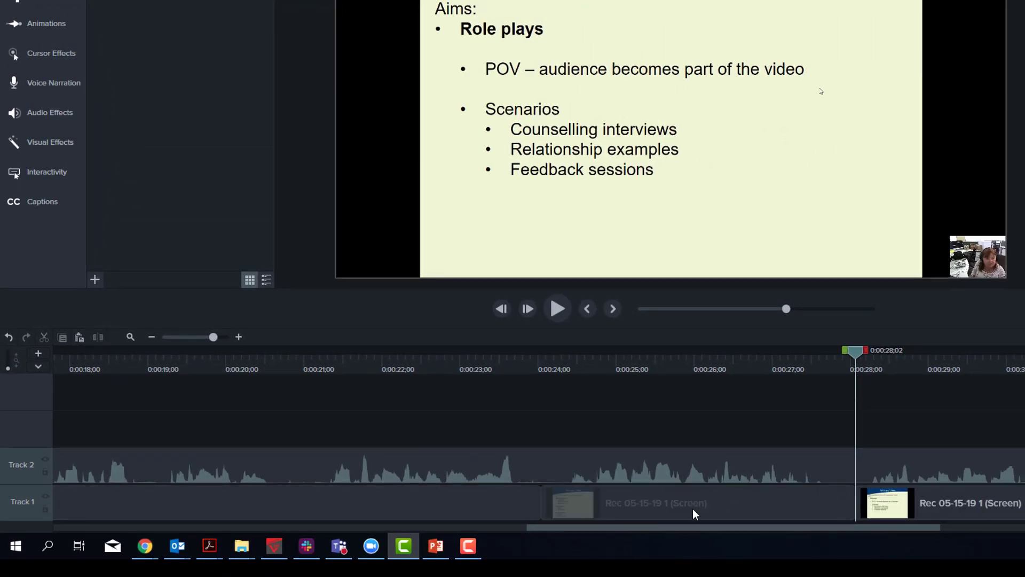
{"action": "key", "text": "Delete"}
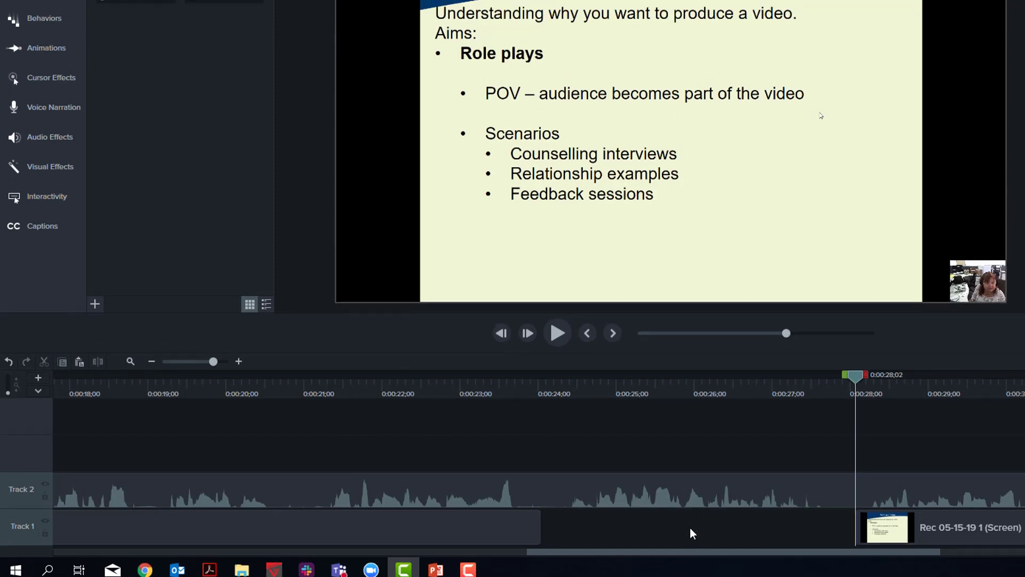
- Place the video_production image on a new track above the camera clip at 0:00:24;01 and shorten it to end at 0:00:28;02
{"action": "left_click_drag", "start_coordinate": [238, 118], "coordinate": [540, 576]}
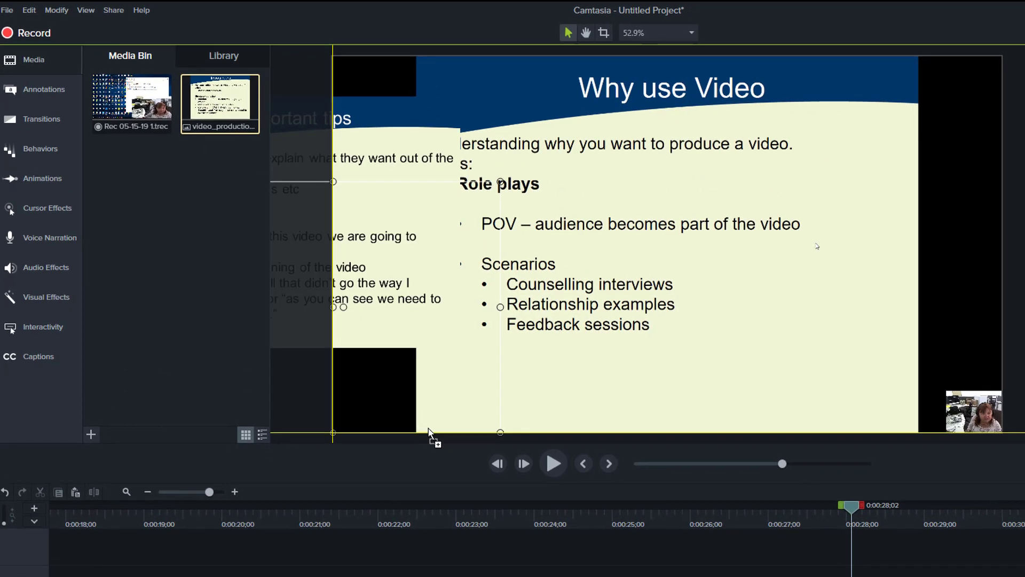
{"action": "left_click_drag", "start_coordinate": [506, 441], "coordinate": [507, 446]}
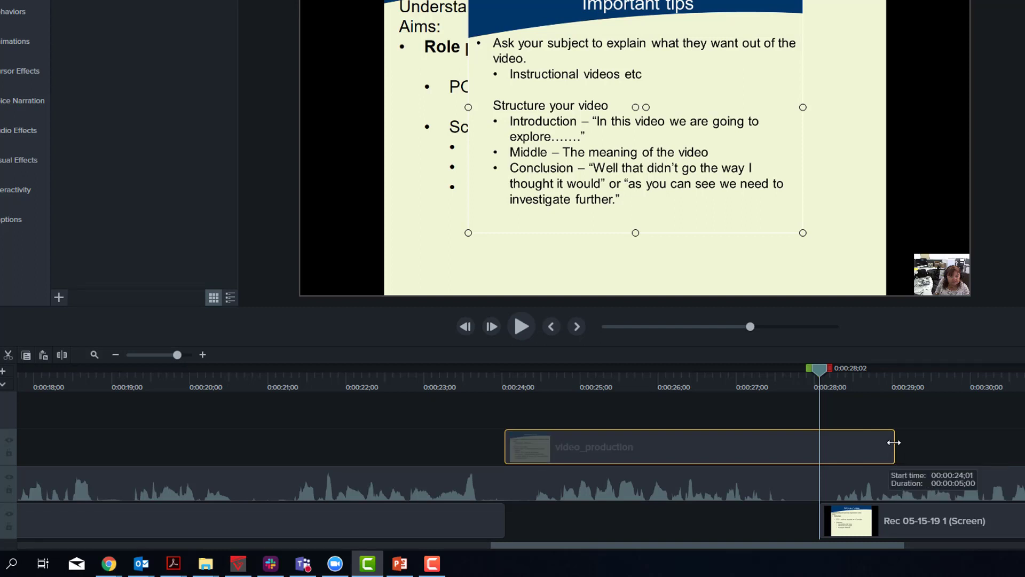
{"action": "left_click_drag", "start_coordinate": [894, 441], "coordinate": [820, 443]}
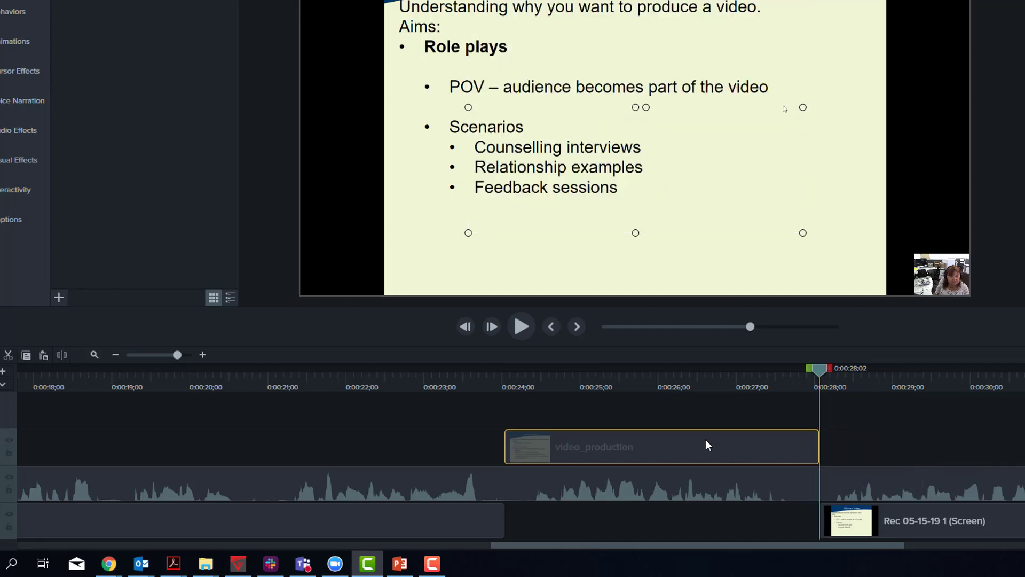
- Move the shortened video_production image down into the Track 1 gap and preview it at 0:00:25;19
{"action": "left_click_drag", "start_coordinate": [706, 507], "coordinate": [703, 530]}
{"action": "mouse_move", "coordinate": [570, 382]}
{"action": "left_mouse_down"}
{"action": "mouse_move", "coordinate": [696, 384]}
{"action": "mouse_move", "coordinate": [476, 386]}
{"action": "mouse_move", "coordinate": [572, 394]}
{"action": "left_mouse_up"}
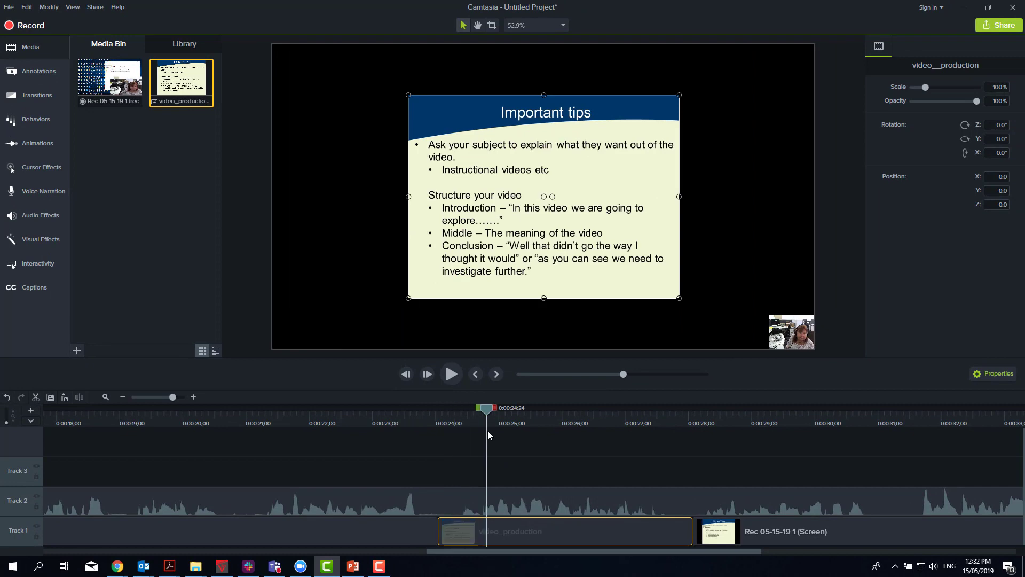
{"action": "left_click_drag", "start_coordinate": [488, 431], "coordinate": [414, 431]}
{"action": "left_click", "coordinate": [537, 431]}
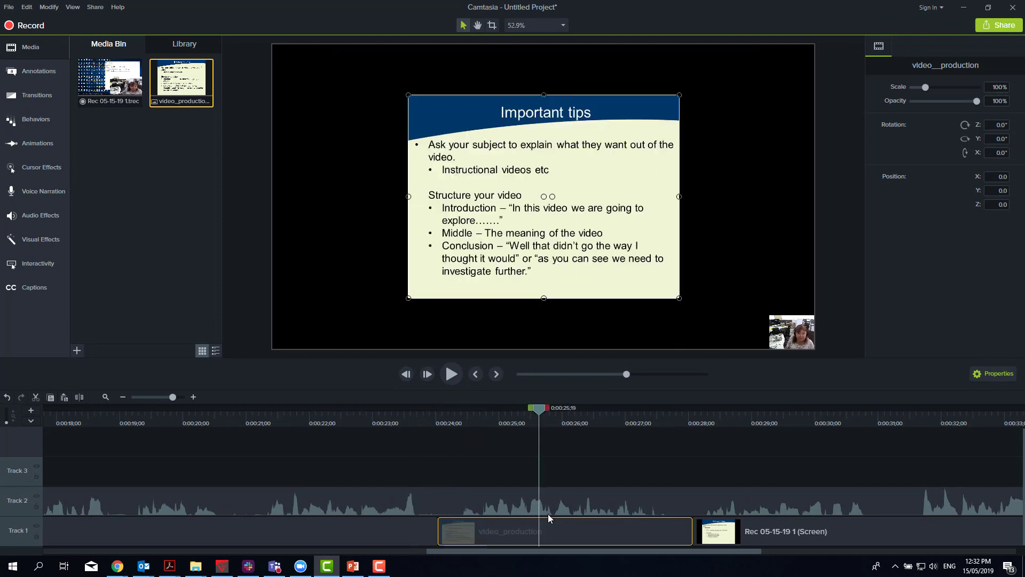